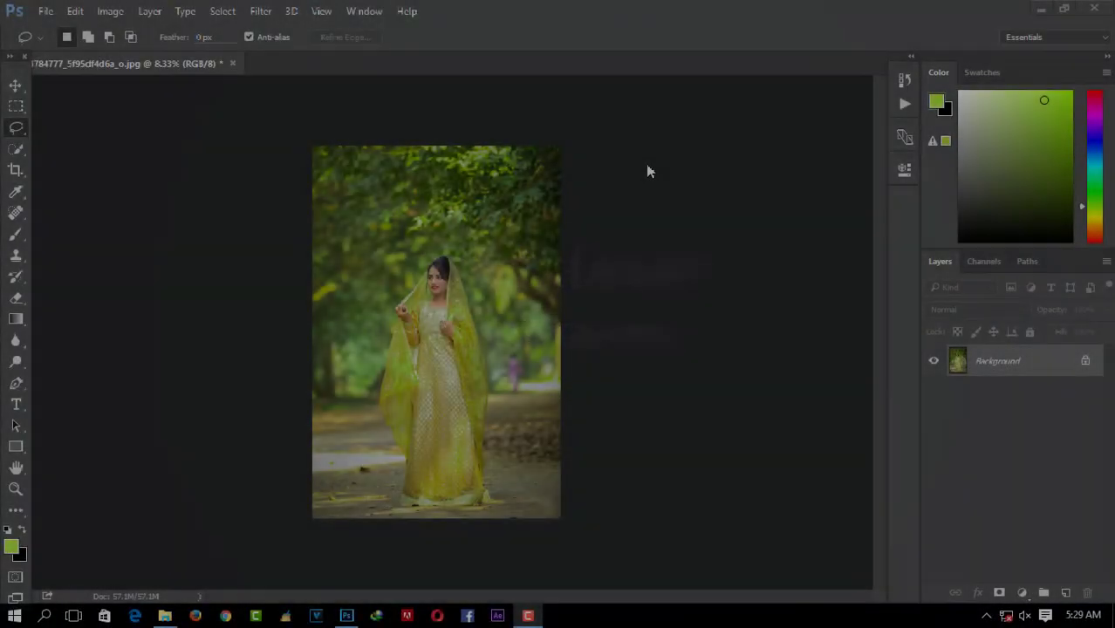
Duplicate the Background layer twice, creating Background copy and Background copy 2
left_click(988, 370)
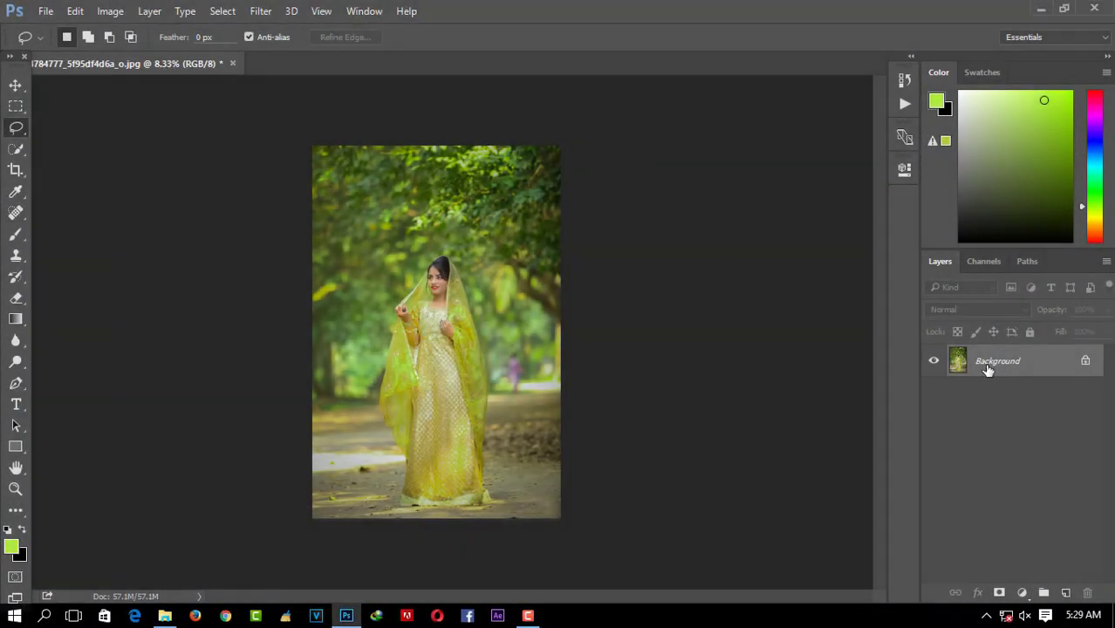
left_click_drag(988, 370, 1066, 593)
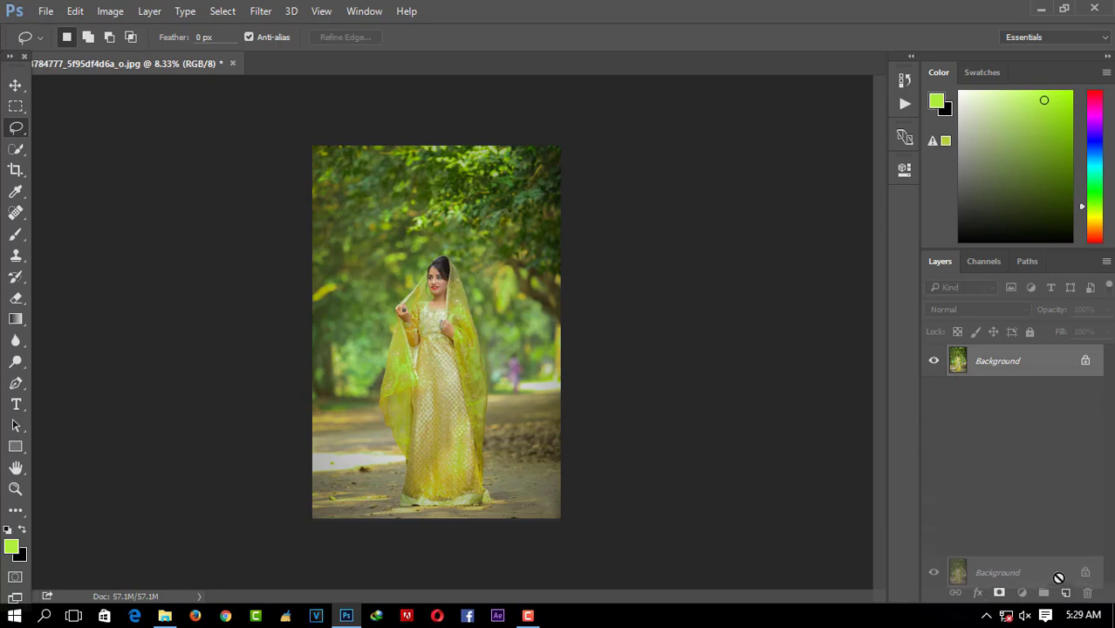
left_click_drag(1009, 361, 1066, 592)
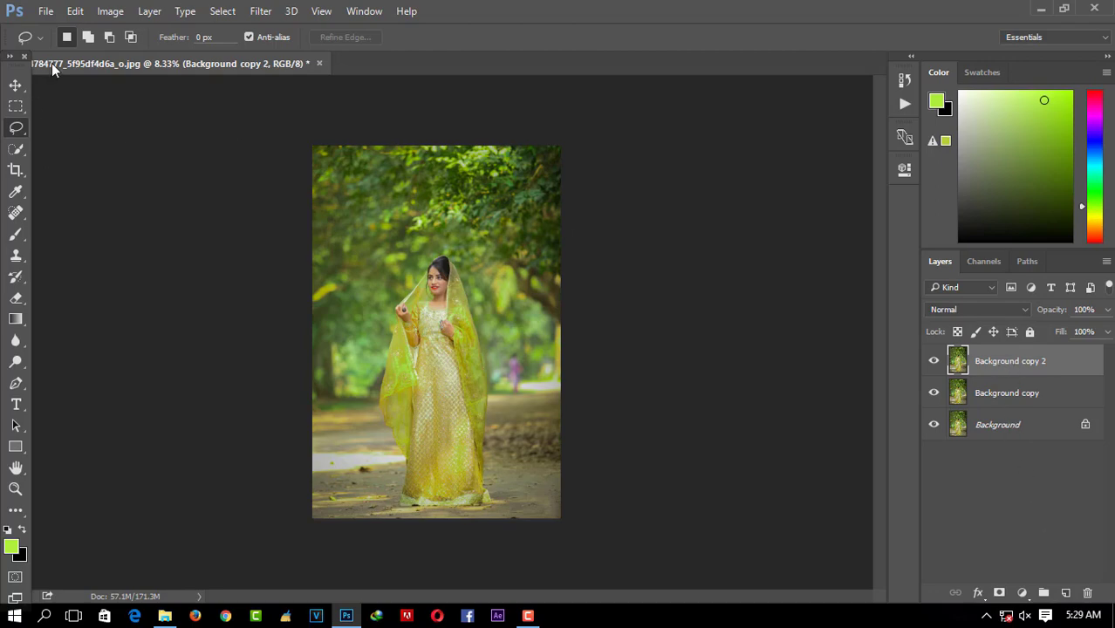
Apply Shadows/Highlights to Background copy 2: Amount 24%, Tone 12%, Radius 330 px
left_click(105, 11)
mouse_move(134, 52)
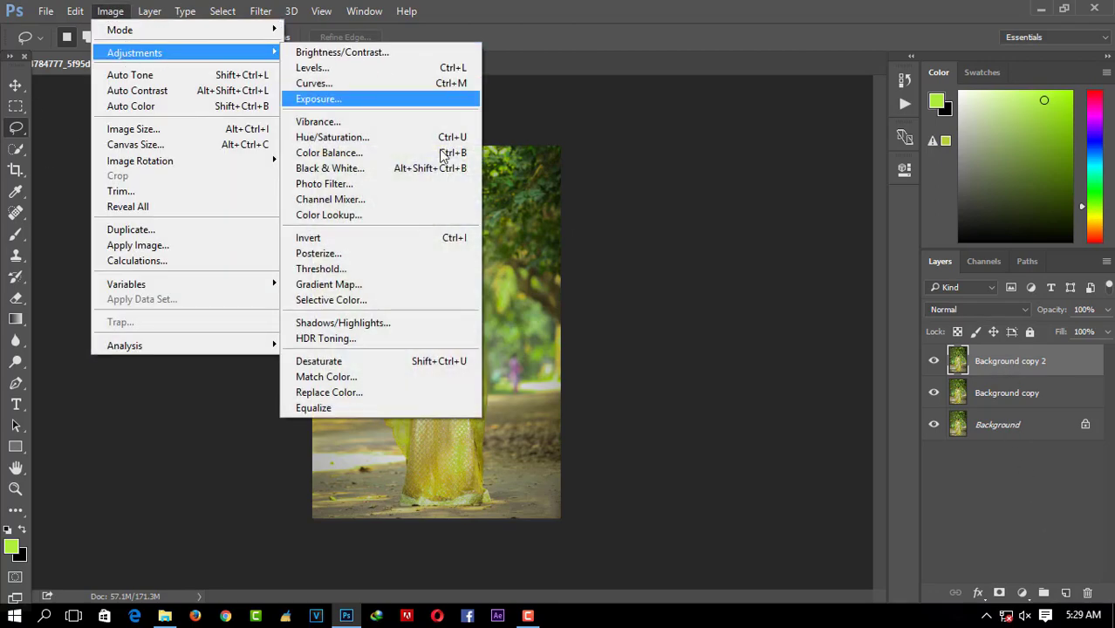
left_click(411, 317)
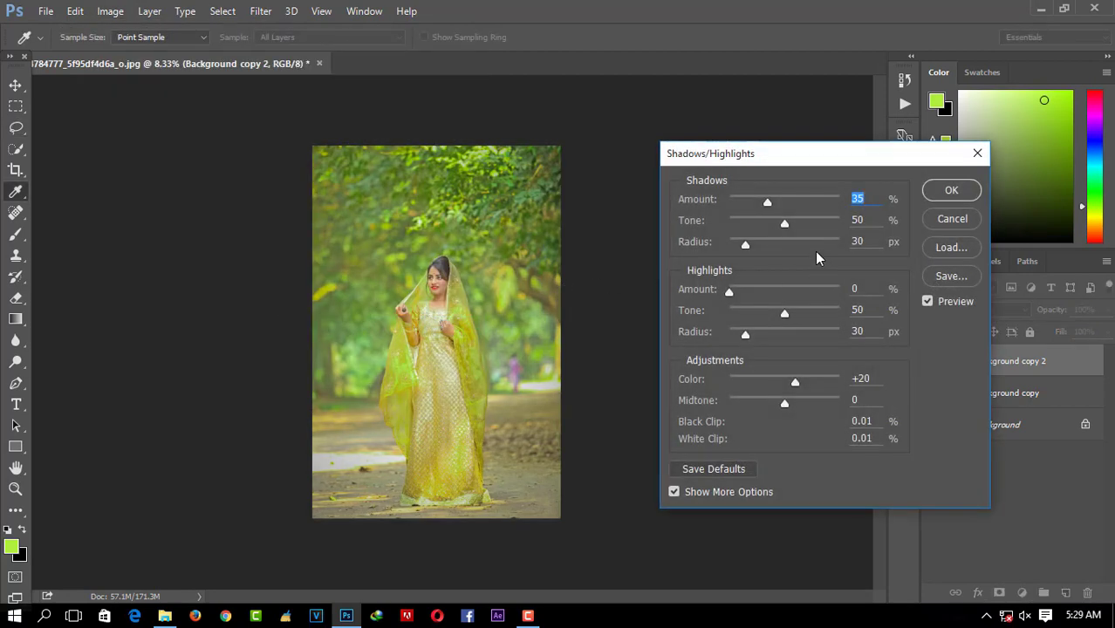
left_click_drag(746, 245, 829, 256)
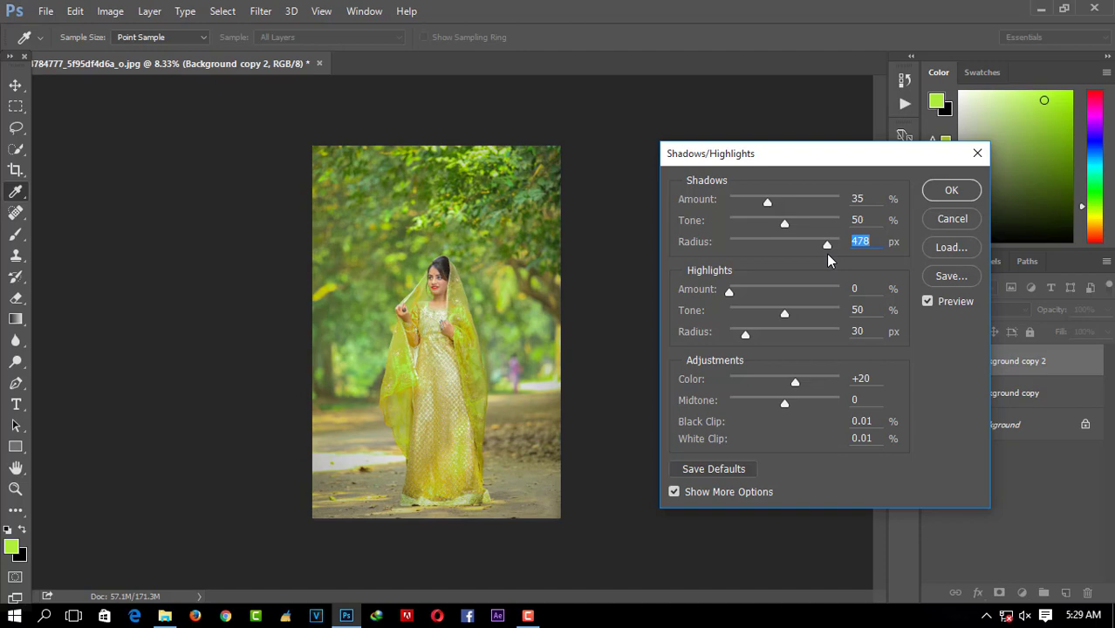
left_click_drag(767, 201, 745, 233)
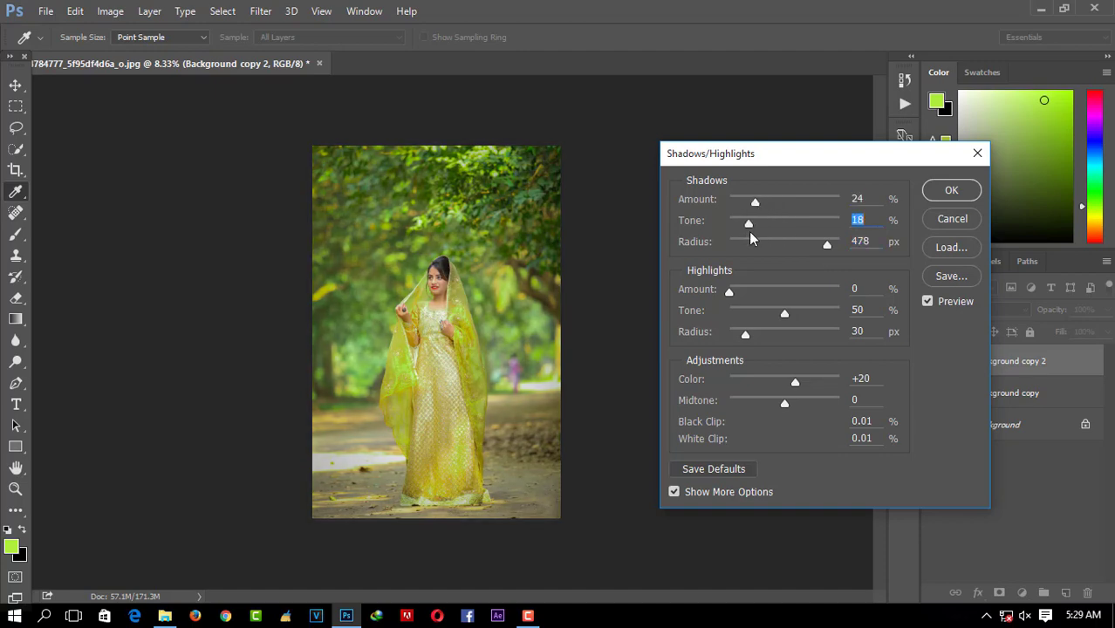
key("Up")
left_click_drag(826, 247, 818, 246)
left_click(952, 191)
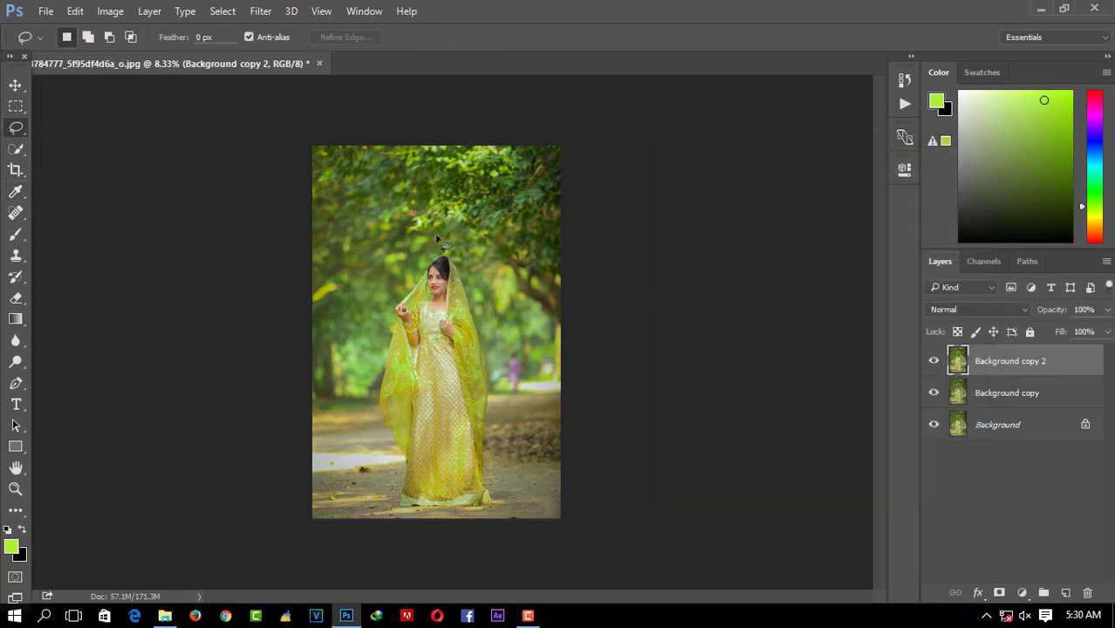
Apply Auto Contrast and zoom in on the blurred pink background figure
left_click(110, 11)
left_click(130, 90)
left_click(580, 326, "ctrl")
left_click(524, 338, "ctrl")
left_click(524, 338, "ctrl")
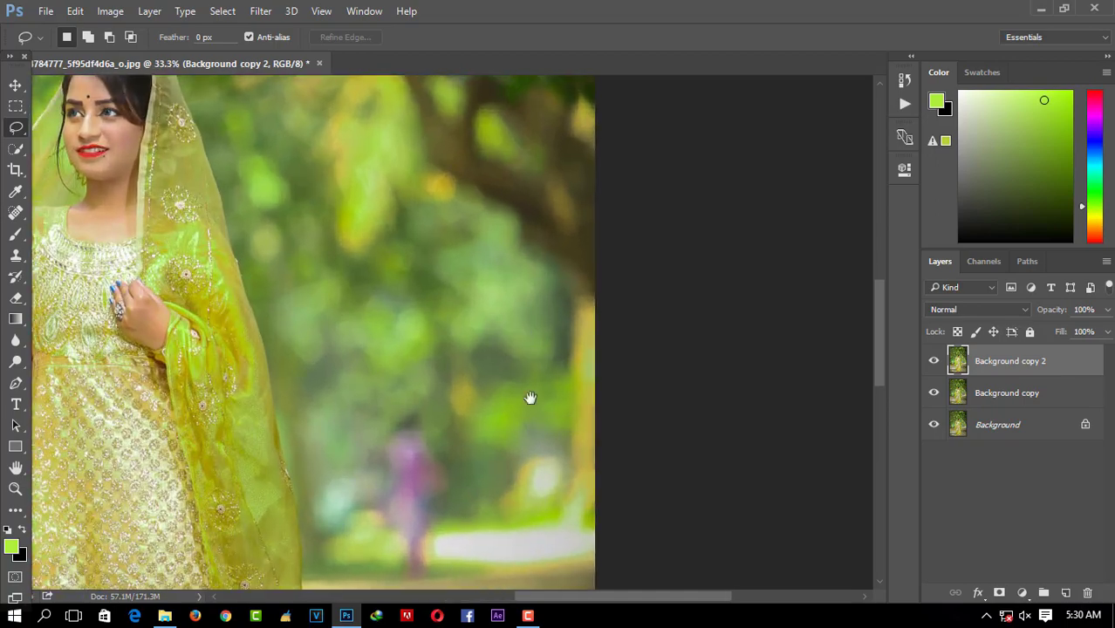
left_click(742, 391, "ctrl")
left_click_drag(742, 391, 721, 459)
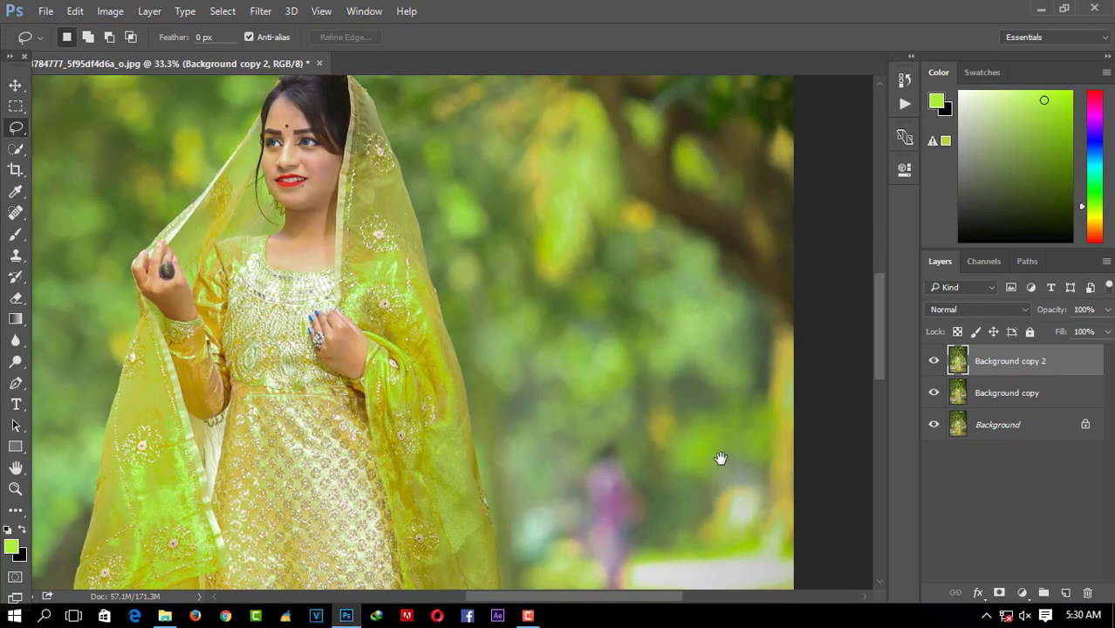
left_click(411, 162, "ctrl")
left_click(473, 297, "ctrl")
left_click(587, 451, "ctrl")
left_click_drag(417, 204, 332, 87)
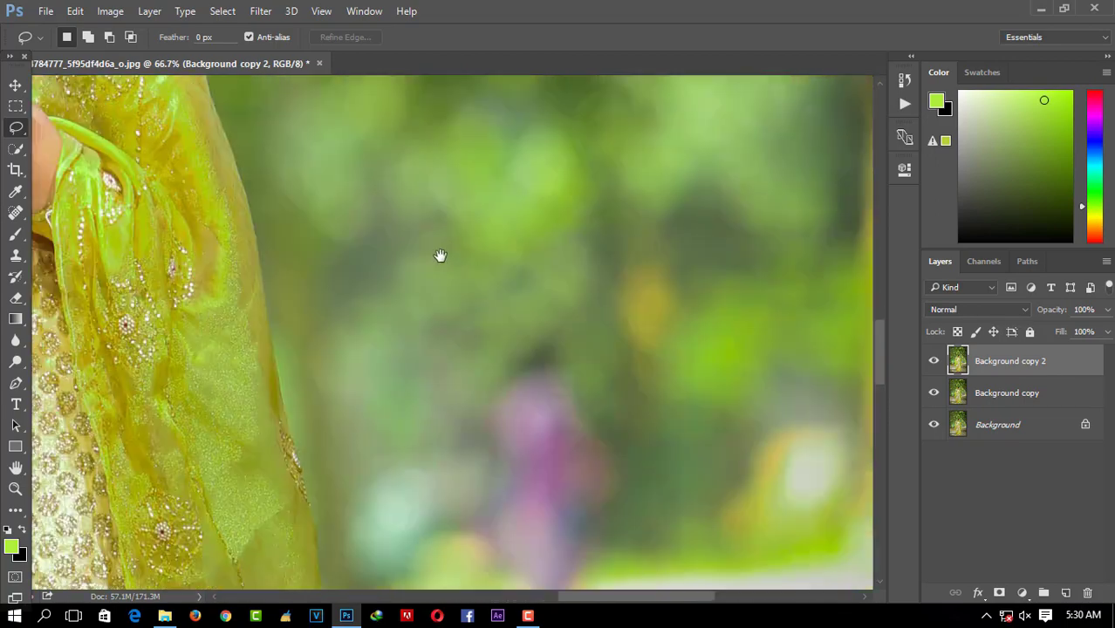
left_click_drag(441, 256, 396, 150)
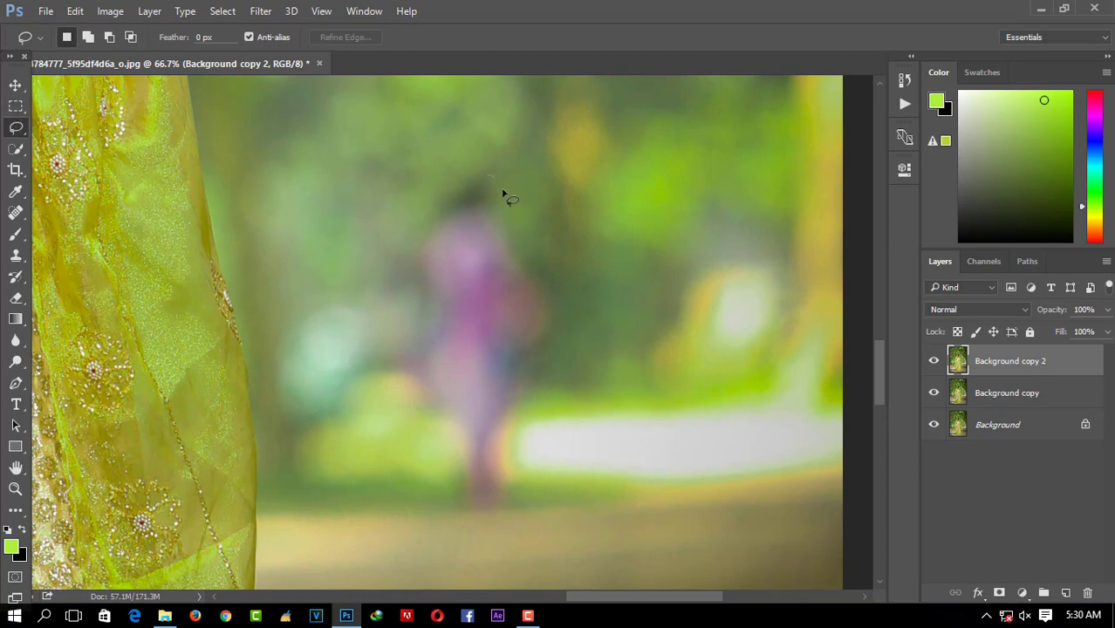
Lasso the pink background figure and remove it with a Content-Aware Fill
left_click_drag(565, 324, 465, 509)
left_click_drag(465, 509, 494, 179)
right_click(449, 258)
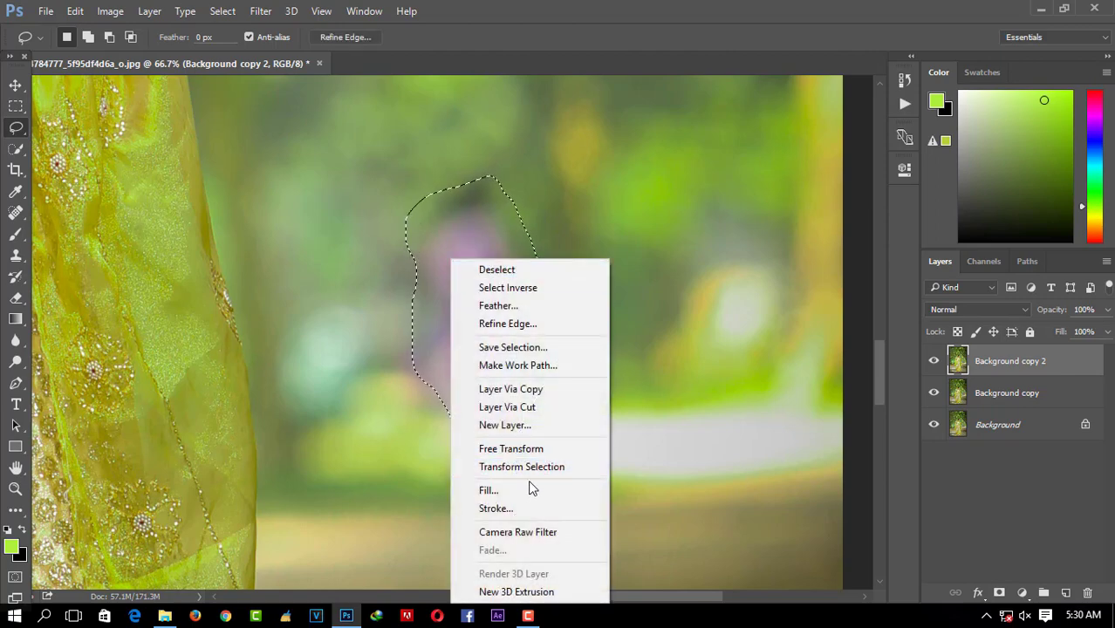
left_click(531, 486)
left_click(604, 167)
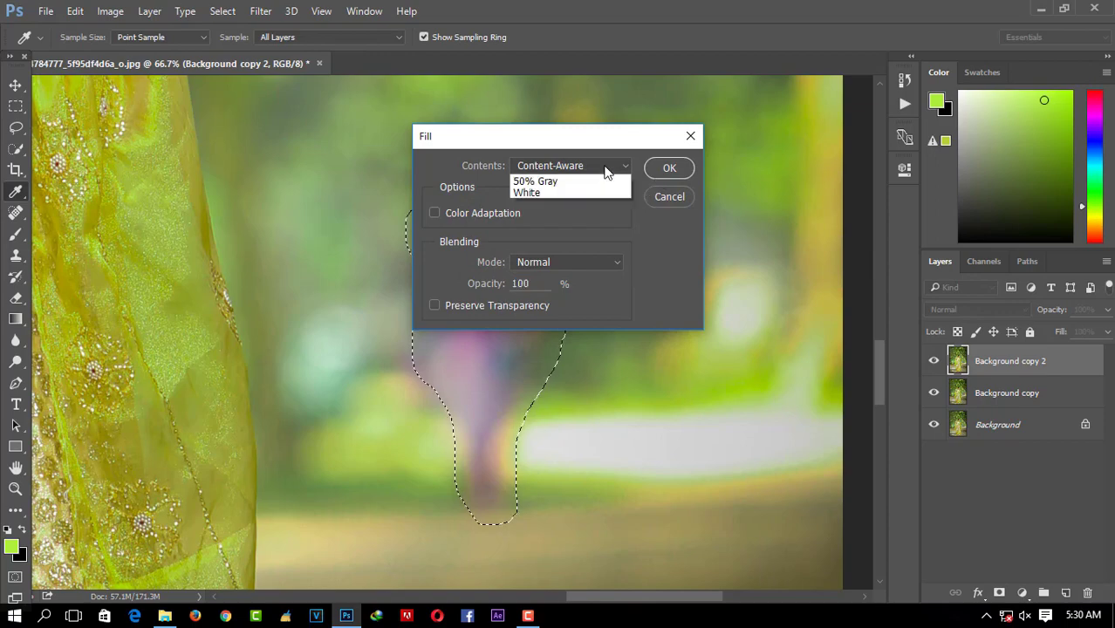
left_click(561, 229)
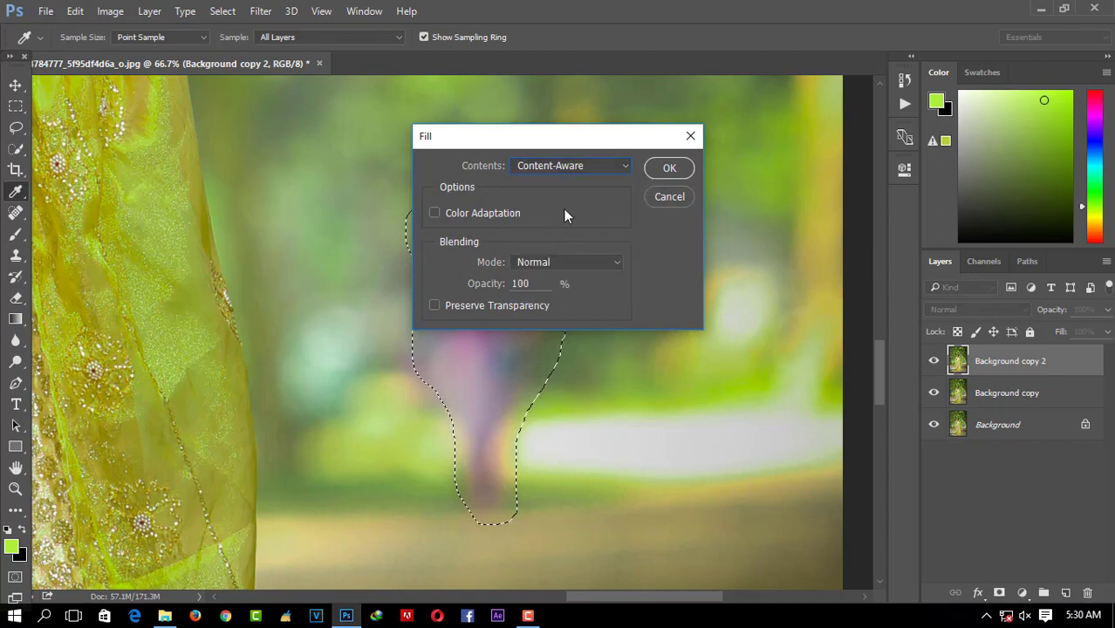
left_click(657, 173)
key("ctrl+d")
Content-Aware Fill the small spot beside the woman's skirt, then deselect
key("ctrl+minus")
key("ctrl+minus")
key("ctrl+minus")
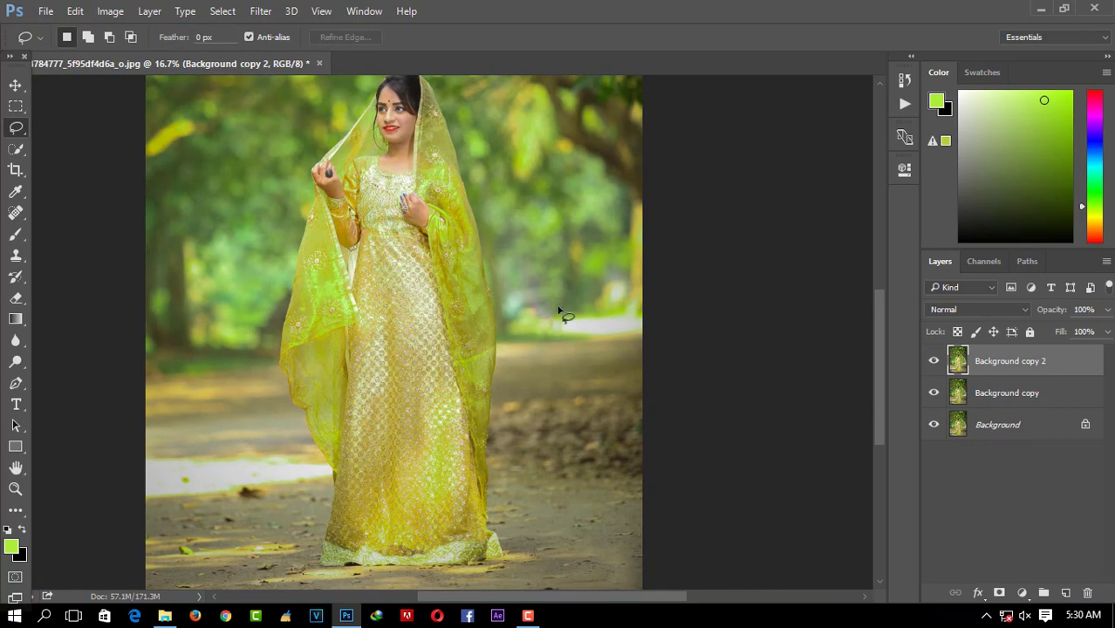
scroll(645, 320, "down", 2)
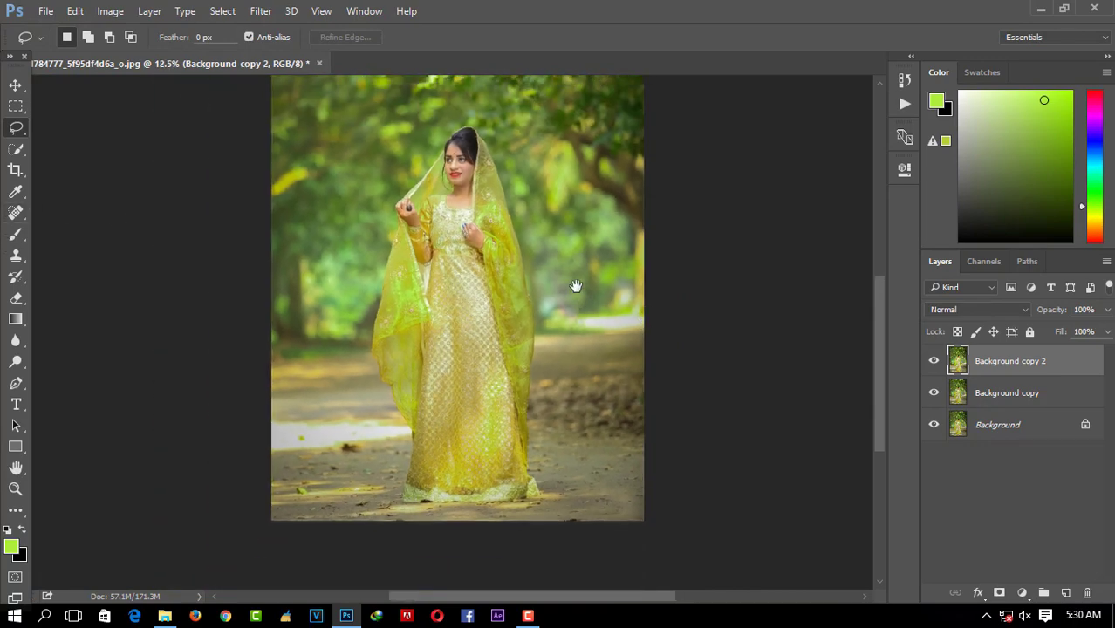
left_click_drag(567, 463, 565, 482)
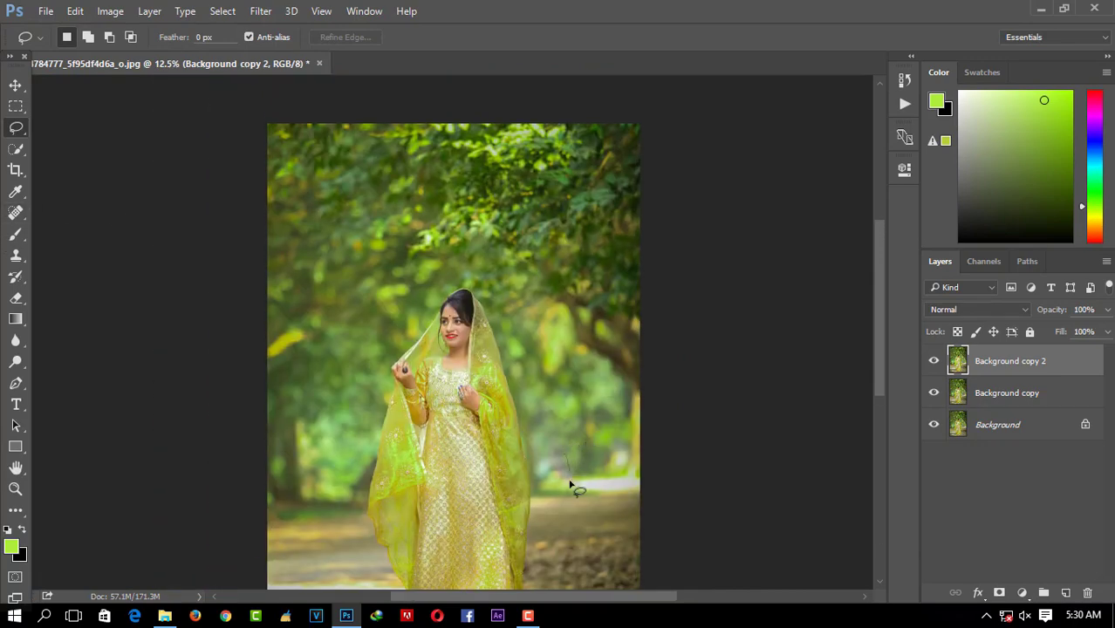
right_click(564, 477)
left_click(583, 361)
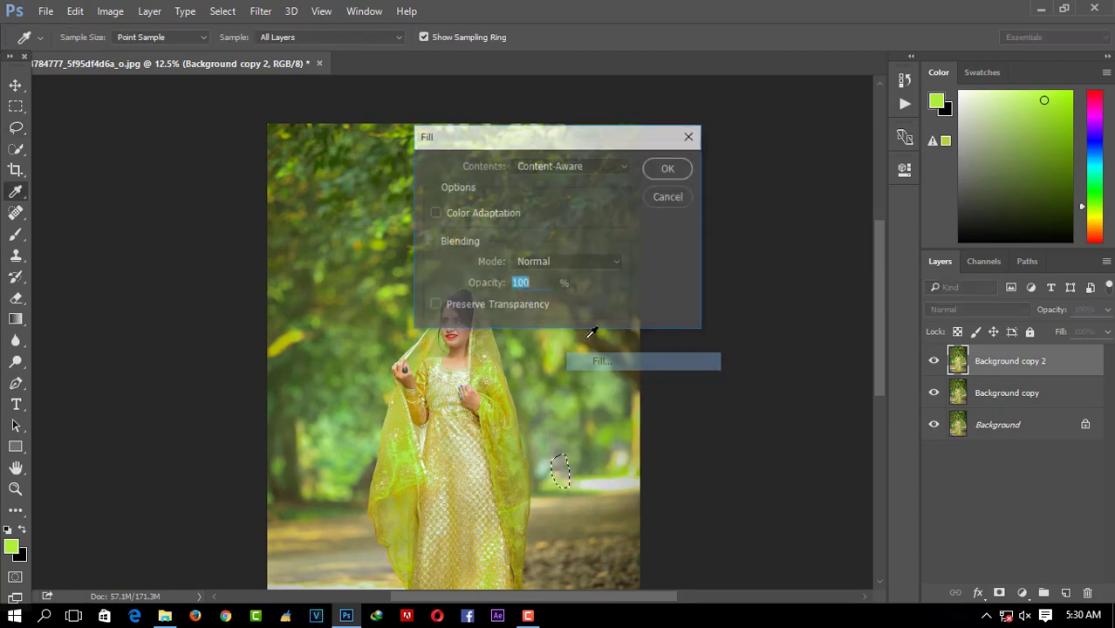
left_click(664, 169)
key("ctrl+d")
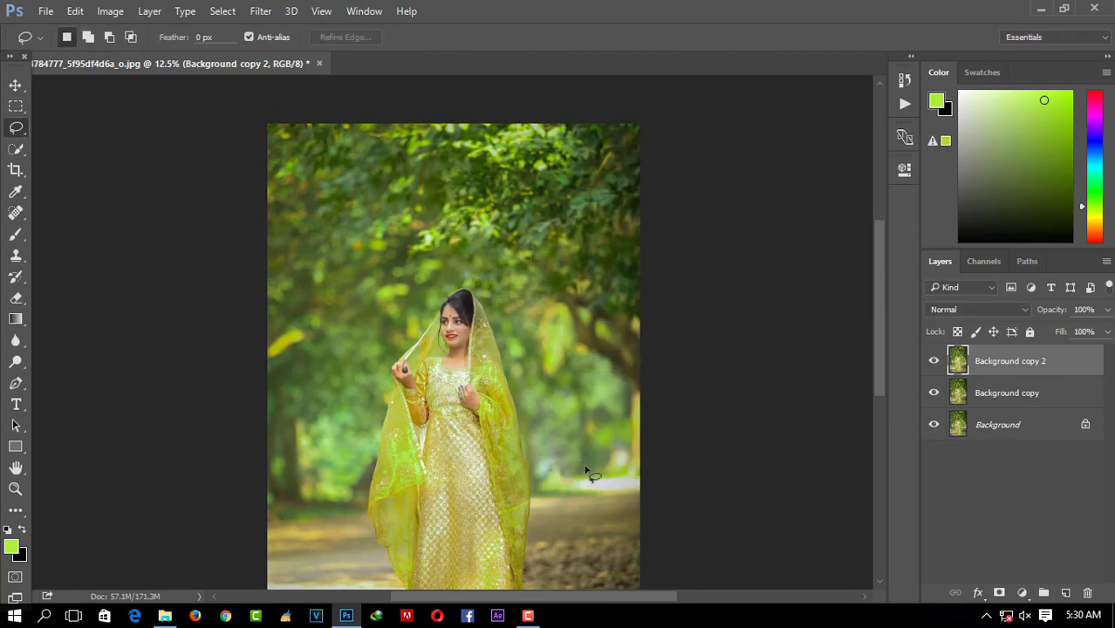
key("ctrl+minus")
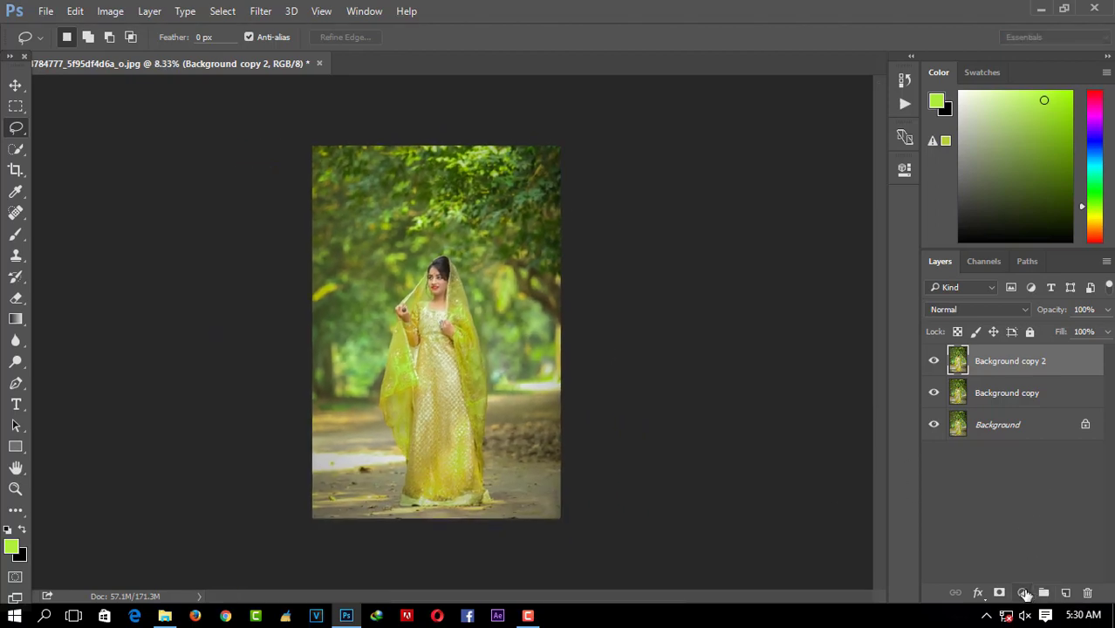
Add a Brightness/Contrast adjustment layer with Brightness 15 and Contrast 10
left_click(1024, 593)
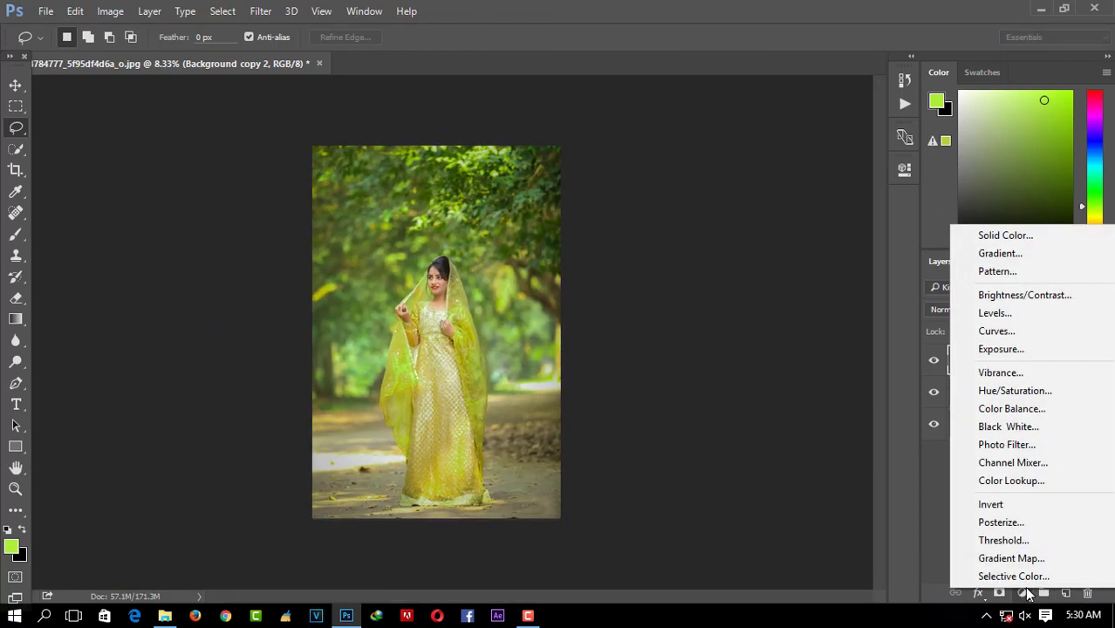
left_click(1037, 299)
mouse_move(781, 251)
left_mouse_down()
mouse_move(791, 251)
mouse_move(786, 285)
left_mouse_up()
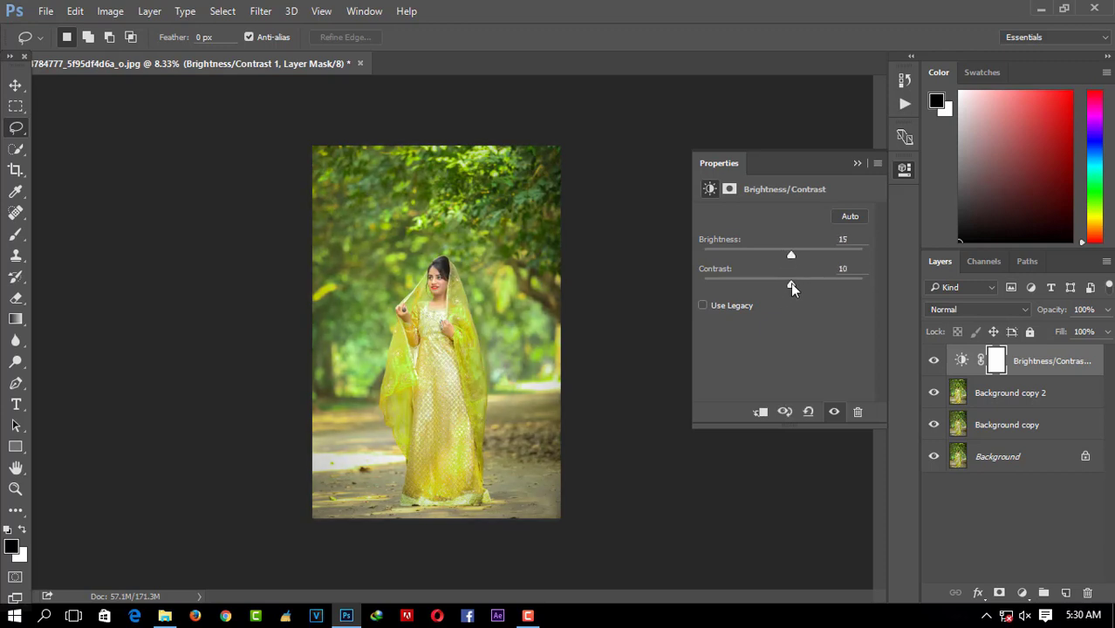
left_click(857, 163)
Merge down twice into Background copy and toggle its visibility to compare
right_click(1030, 362)
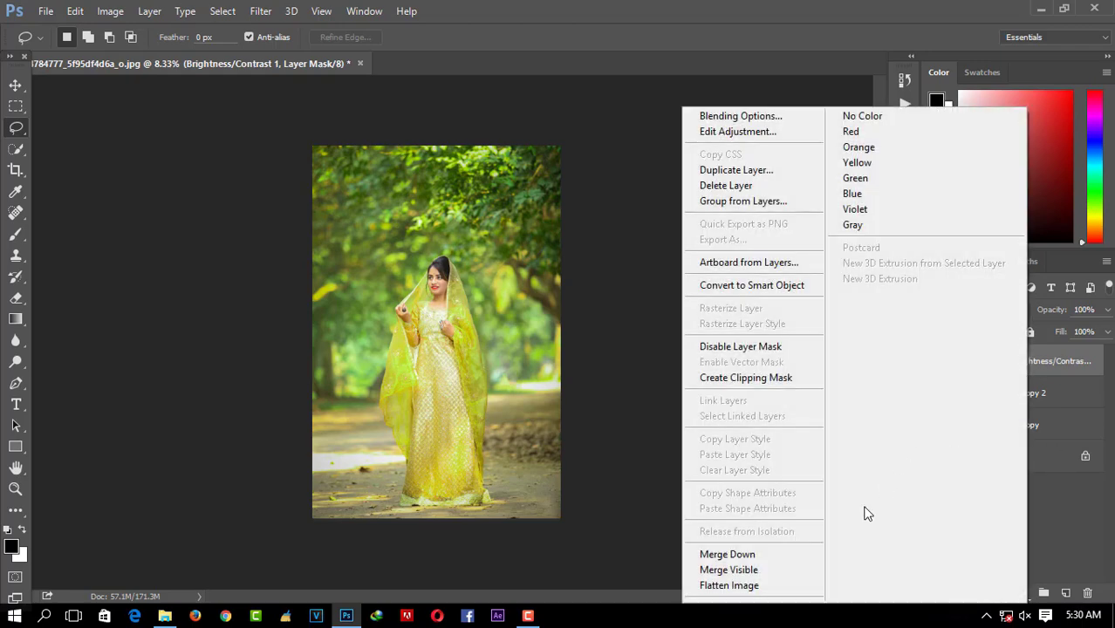
left_click(773, 556)
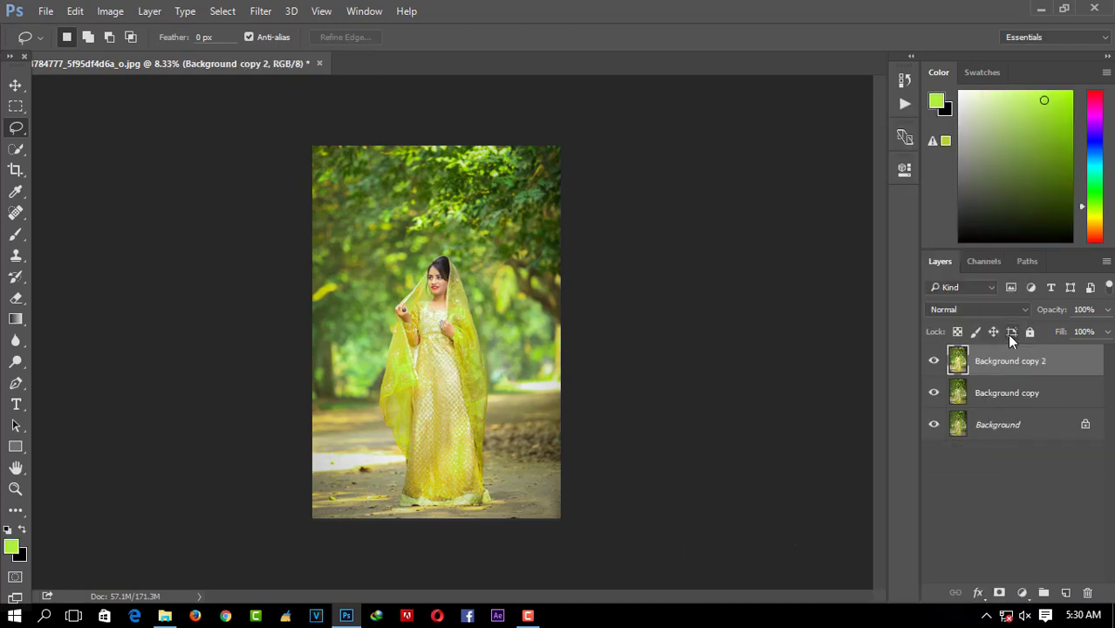
right_click(990, 360)
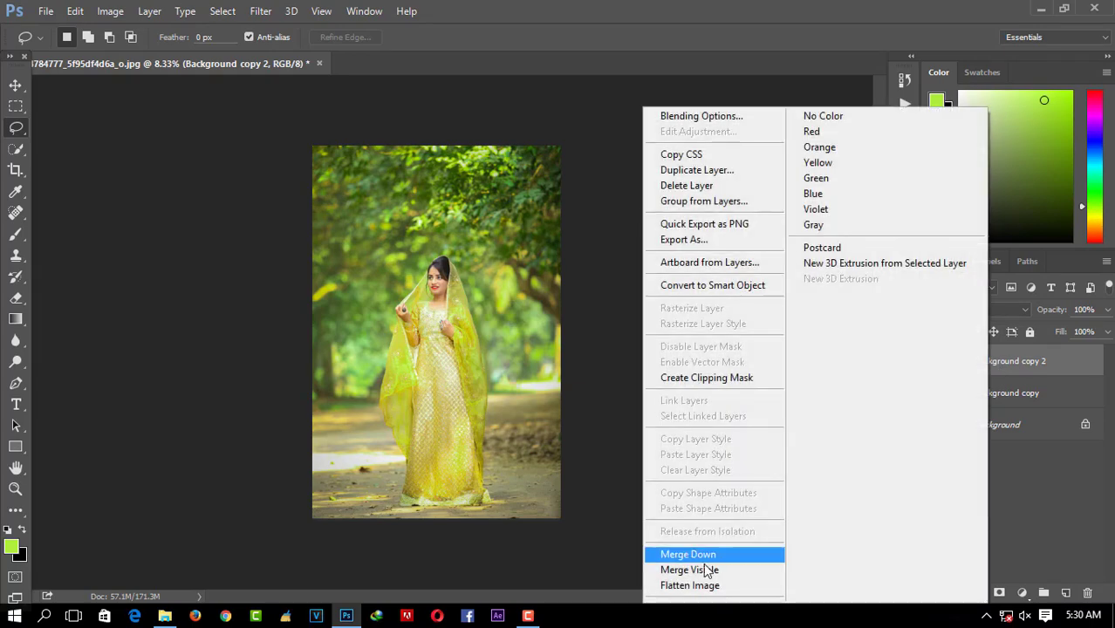
left_click(702, 555)
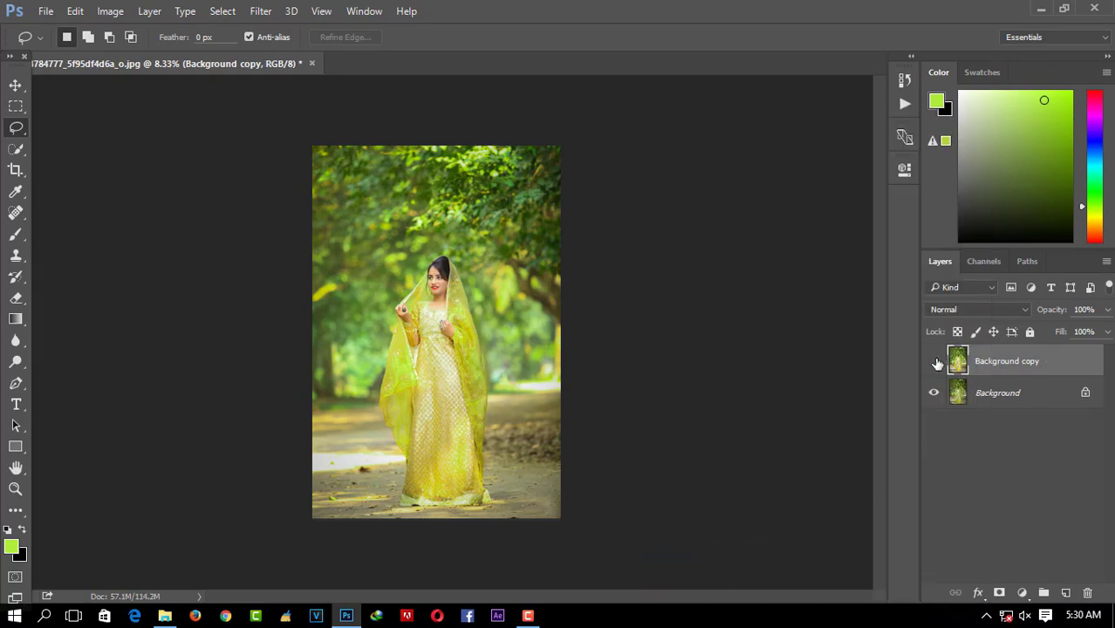
left_click(935, 361)
left_click(935, 362)
left_click(934, 362)
In the Camera Raw Filter, set Whites +24, Highlights +39 and Blacks -16
left_click(935, 361)
left_click(261, 10)
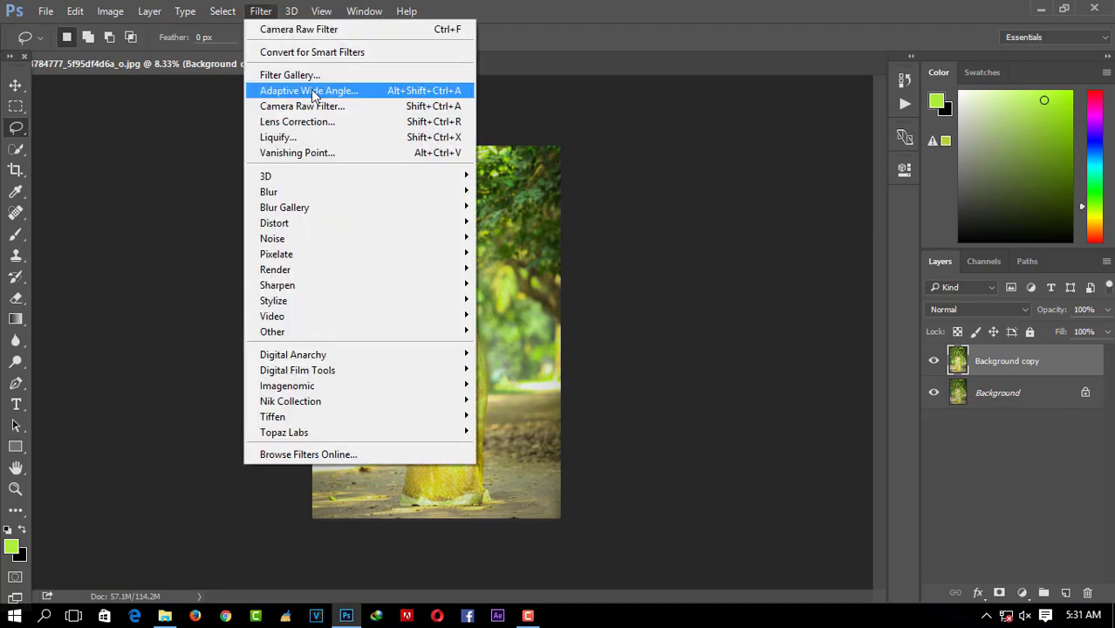
left_click(316, 106)
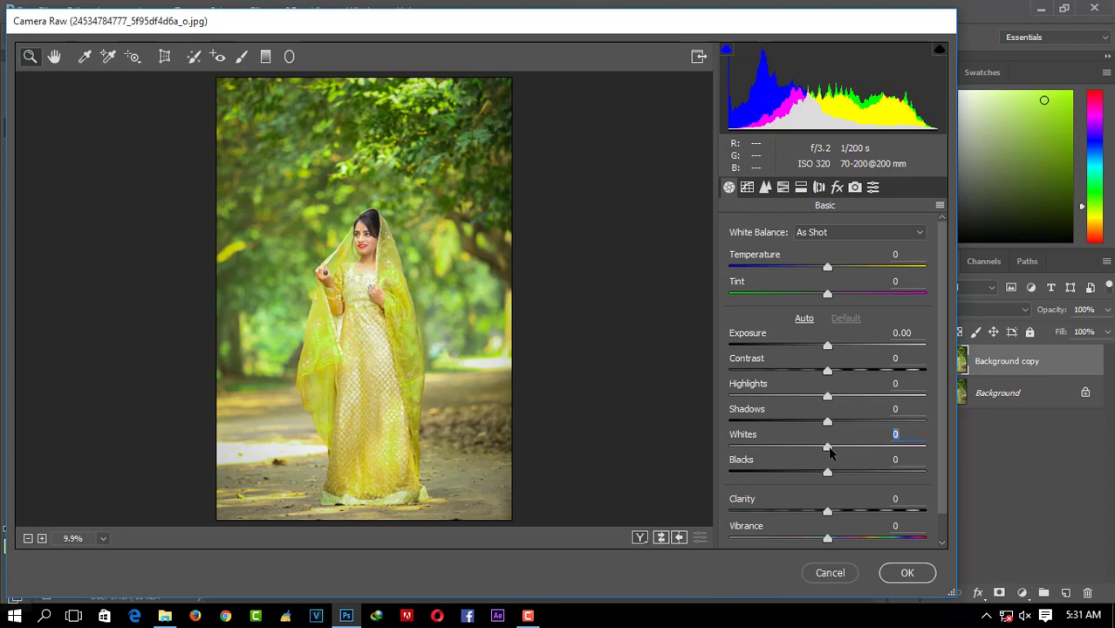
mouse_move(830, 451)
left_mouse_down()
mouse_move(860, 451)
mouse_move(849, 445)
left_mouse_up()
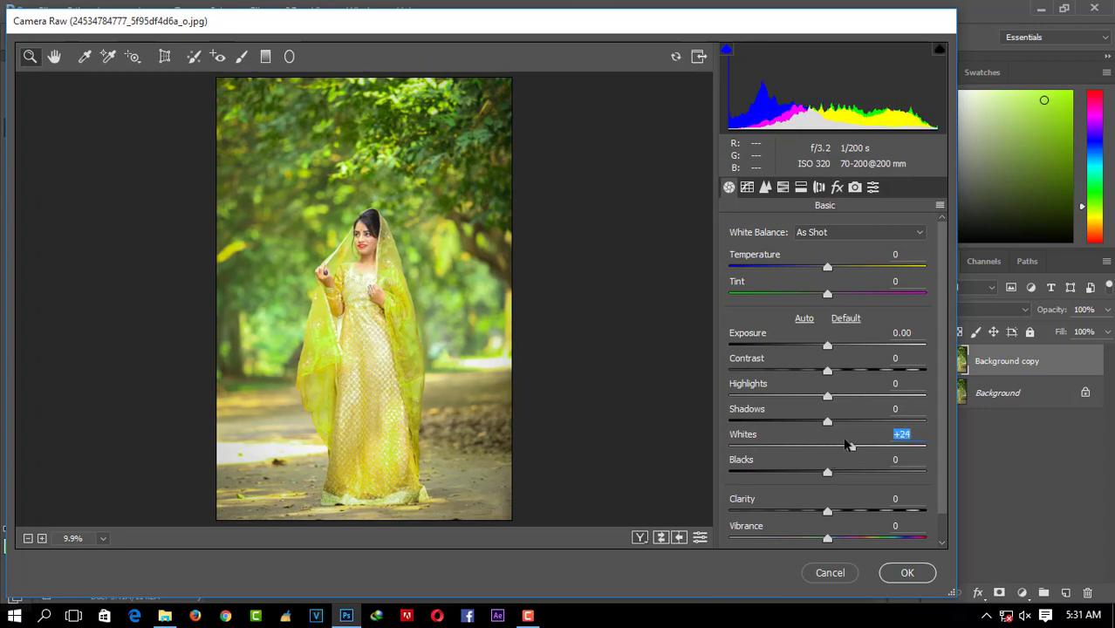
left_click_drag(827, 396, 865, 400)
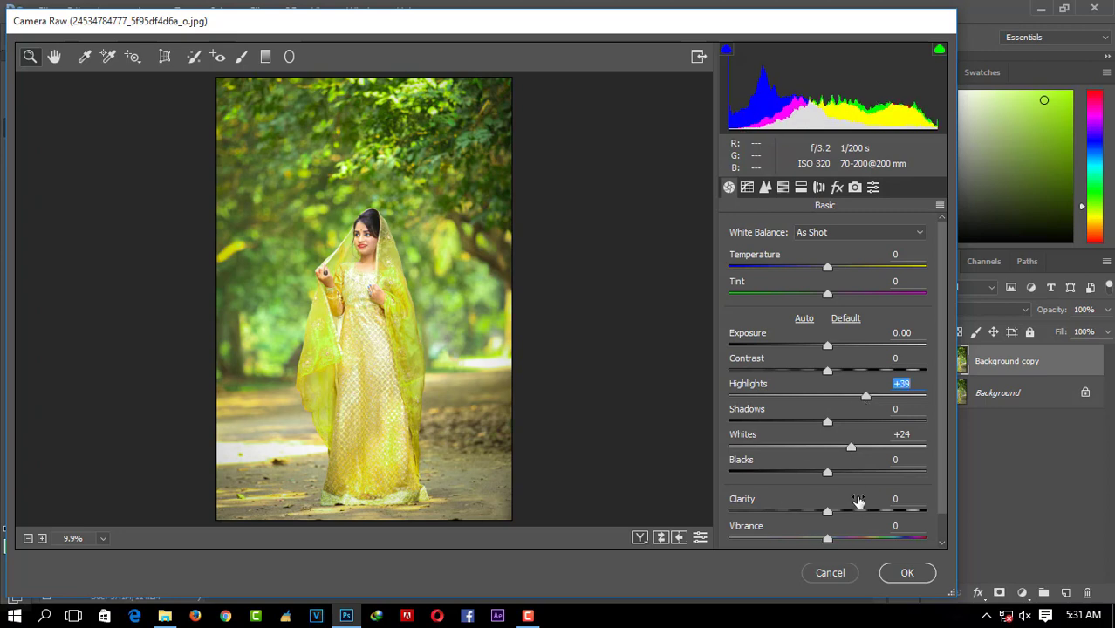
scroll(859, 501, "down", 1)
left_click_drag(828, 443, 812, 442)
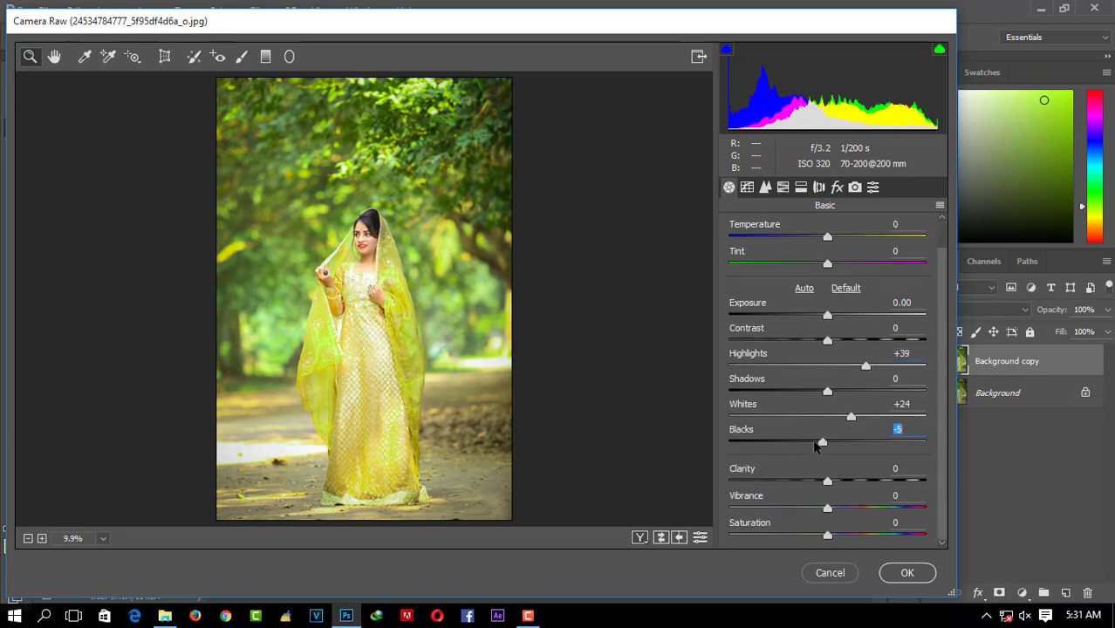
left_click(784, 187)
Boost Yellows saturation in HSL and experiment with the Yellows hue
left_click(796, 257)
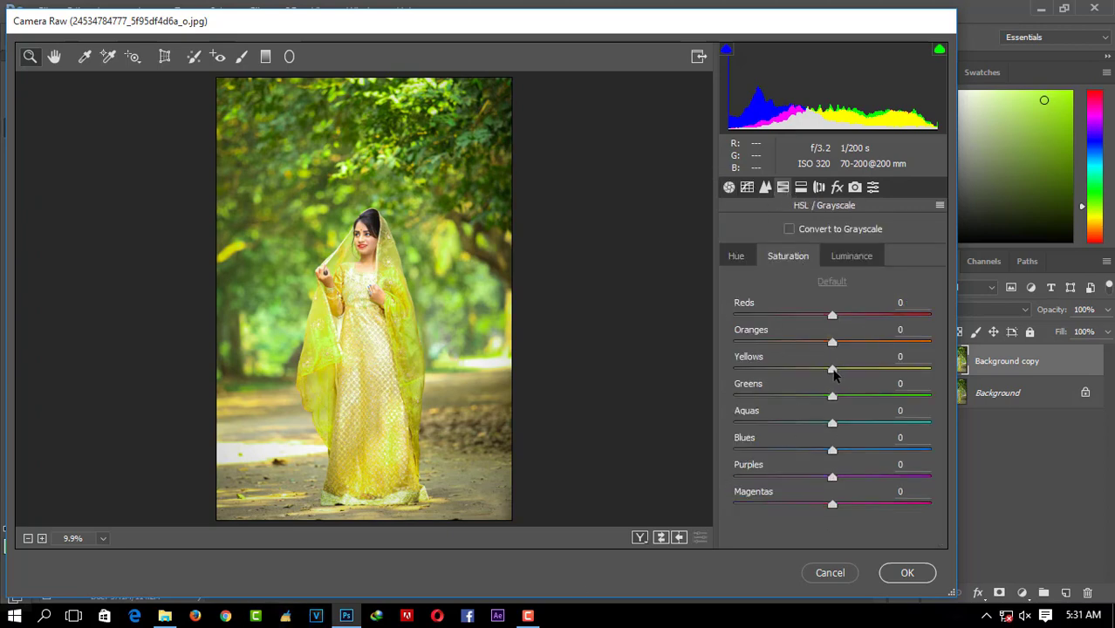
left_click_drag(882, 375, 876, 397)
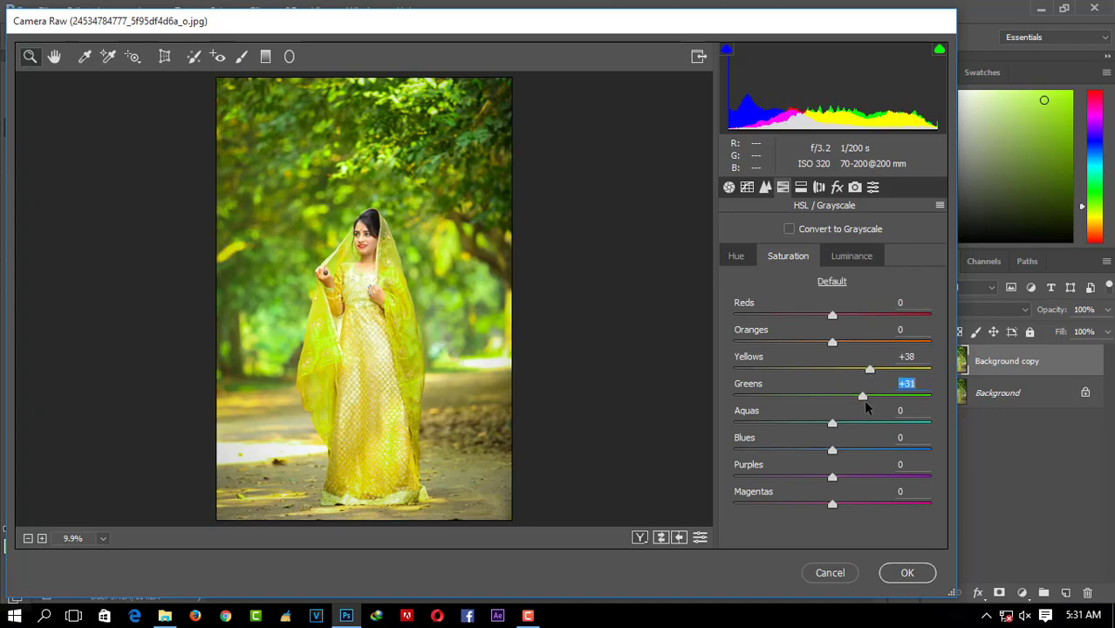
left_click(736, 257)
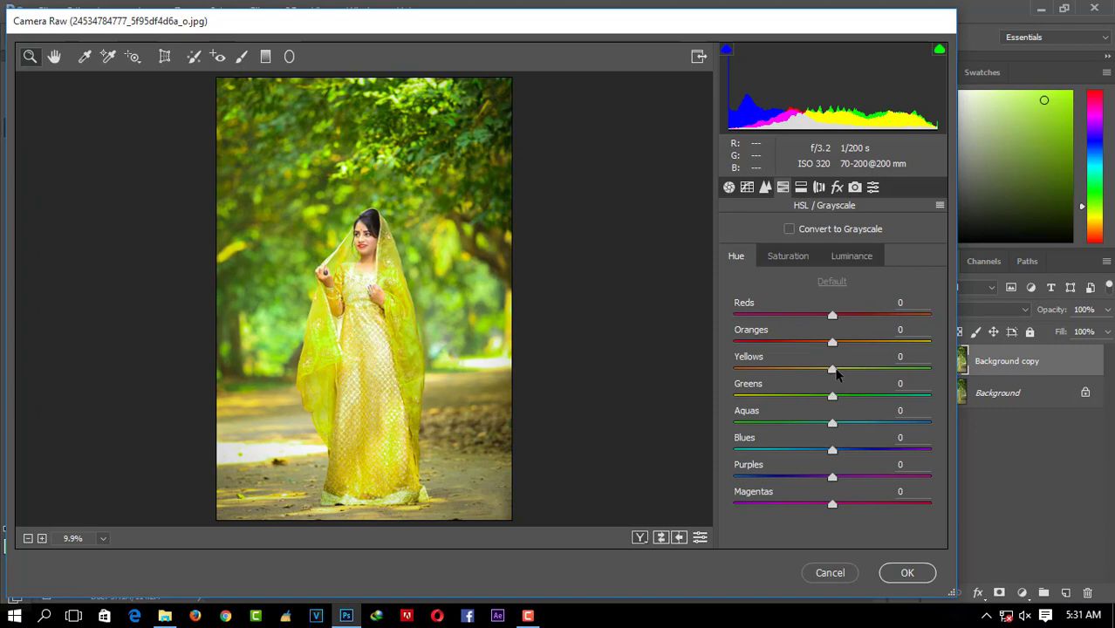
mouse_move(835, 374)
left_mouse_down()
mouse_move(719, 387)
mouse_move(963, 418)
left_mouse_up()
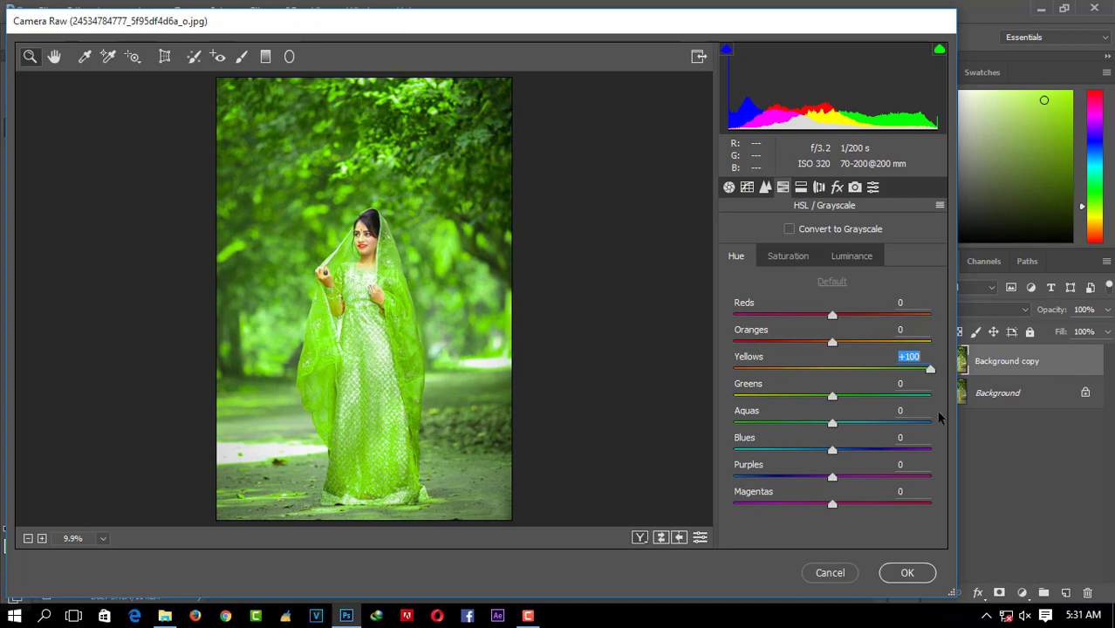
mouse_move(936, 411)
left_mouse_down()
mouse_move(836, 417)
mouse_move(833, 405)
mouse_move(781, 406)
mouse_move(786, 399)
left_mouse_up()
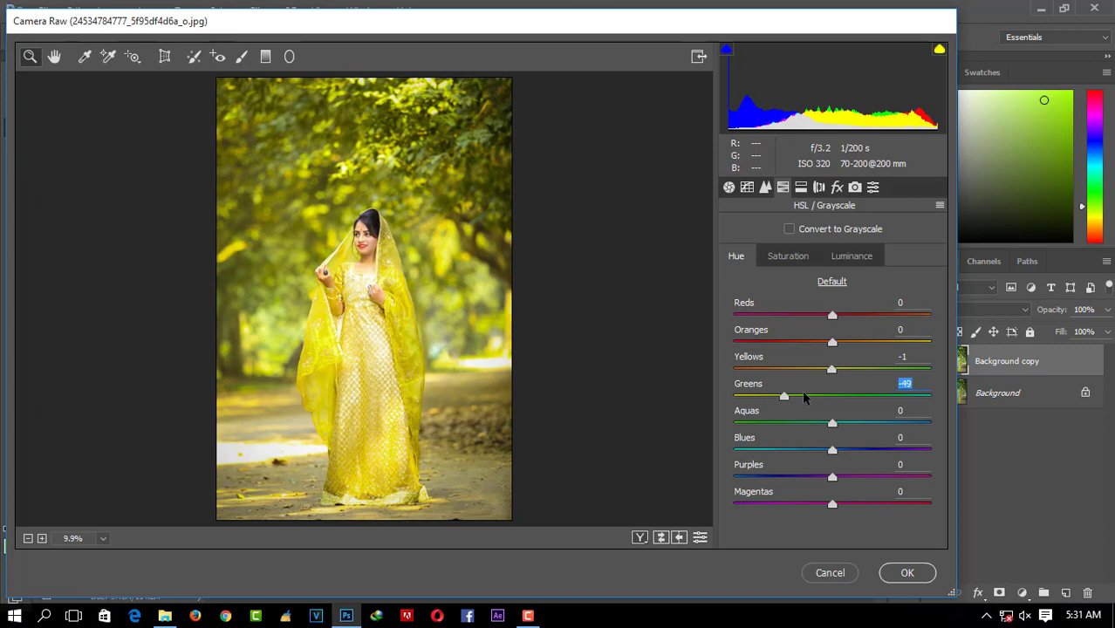
mouse_move(833, 370)
left_mouse_down()
mouse_move(911, 370)
mouse_move(709, 385)
mouse_move(839, 381)
mouse_move(802, 395)
left_mouse_up()
left_click(794, 261)
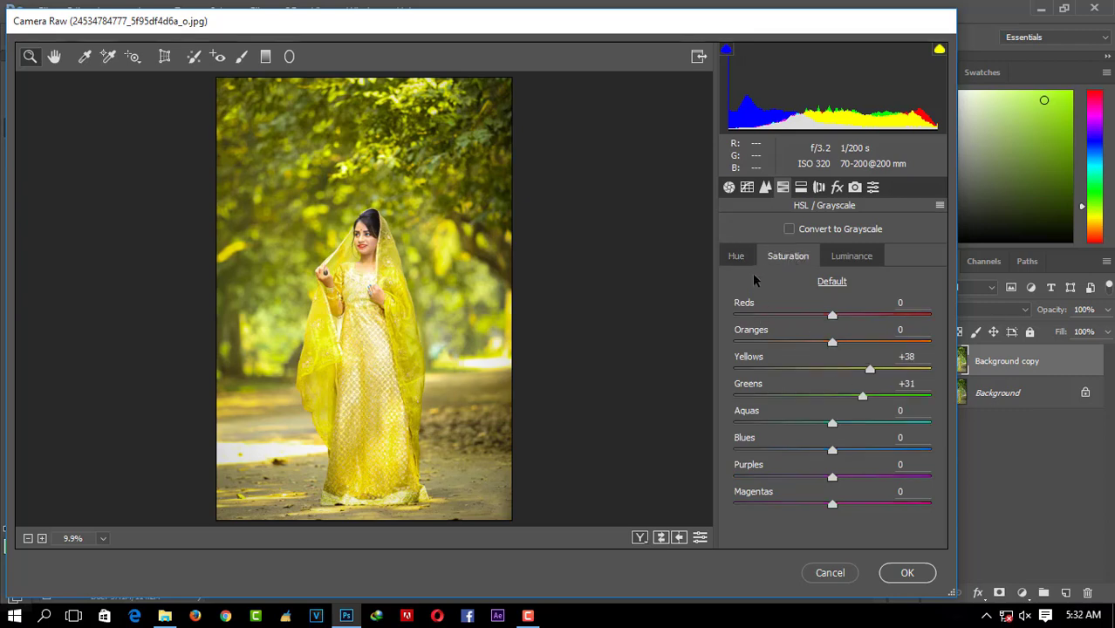
Raise Exposure to +0.15, set Reds/Oranges luminance +4, and apply Camera Raw
left_click(730, 187)
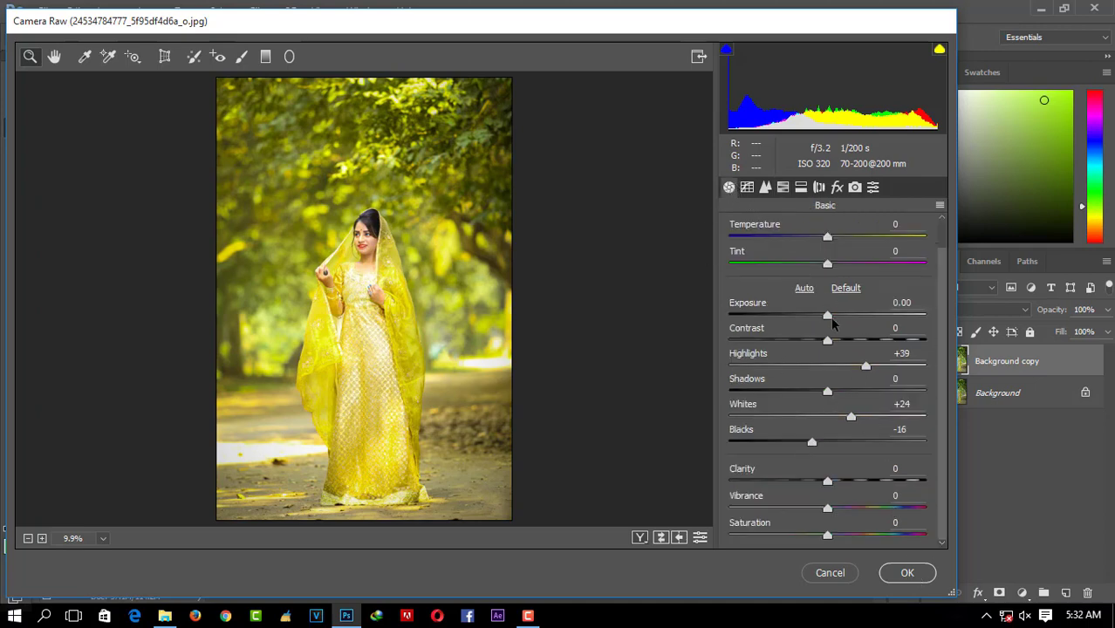
left_click_drag(828, 316, 829, 317)
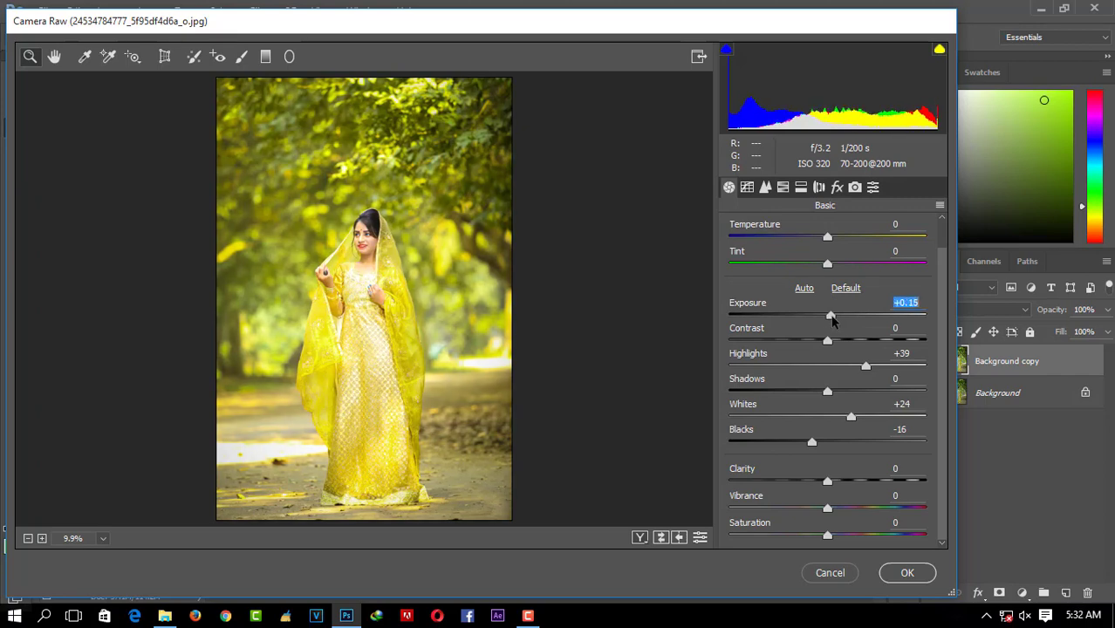
left_click(783, 188)
left_click(855, 257)
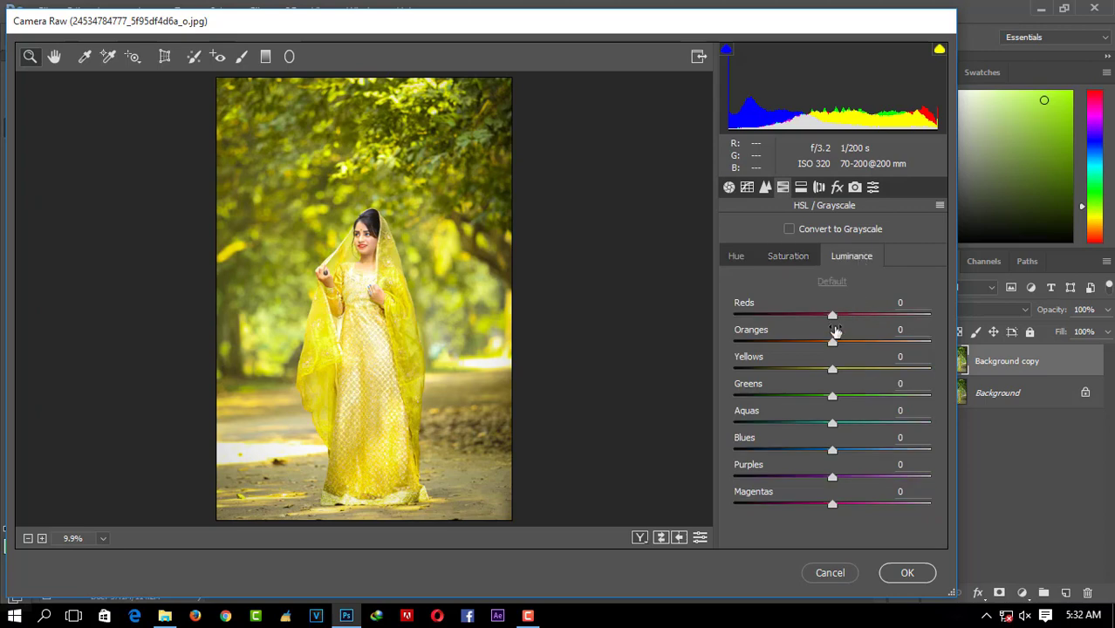
left_click_drag(833, 347, 831, 316)
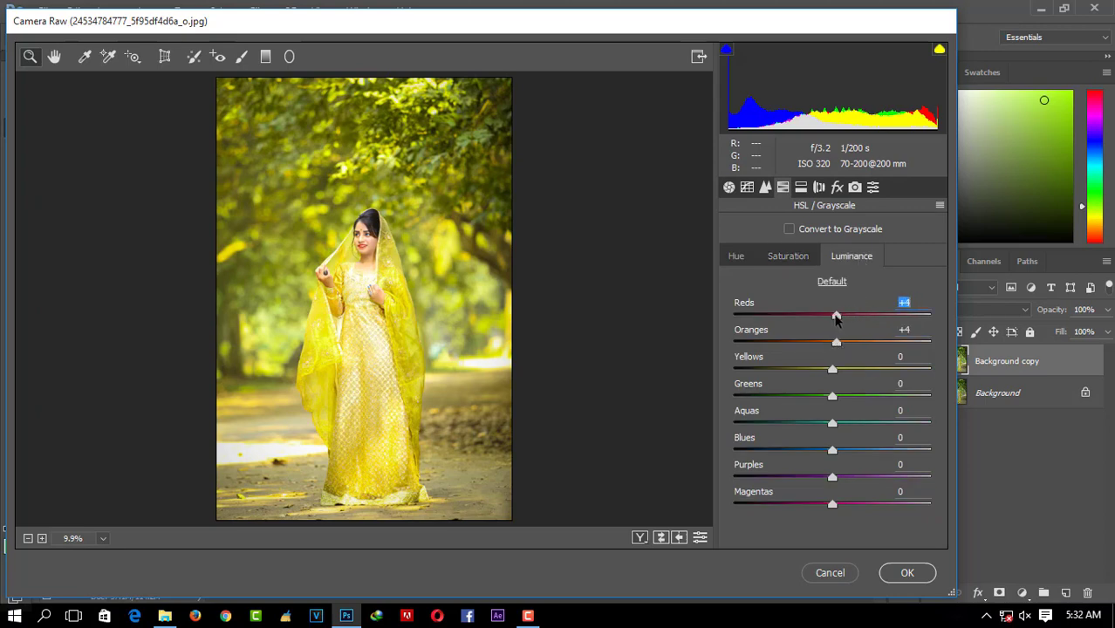
left_click(917, 572)
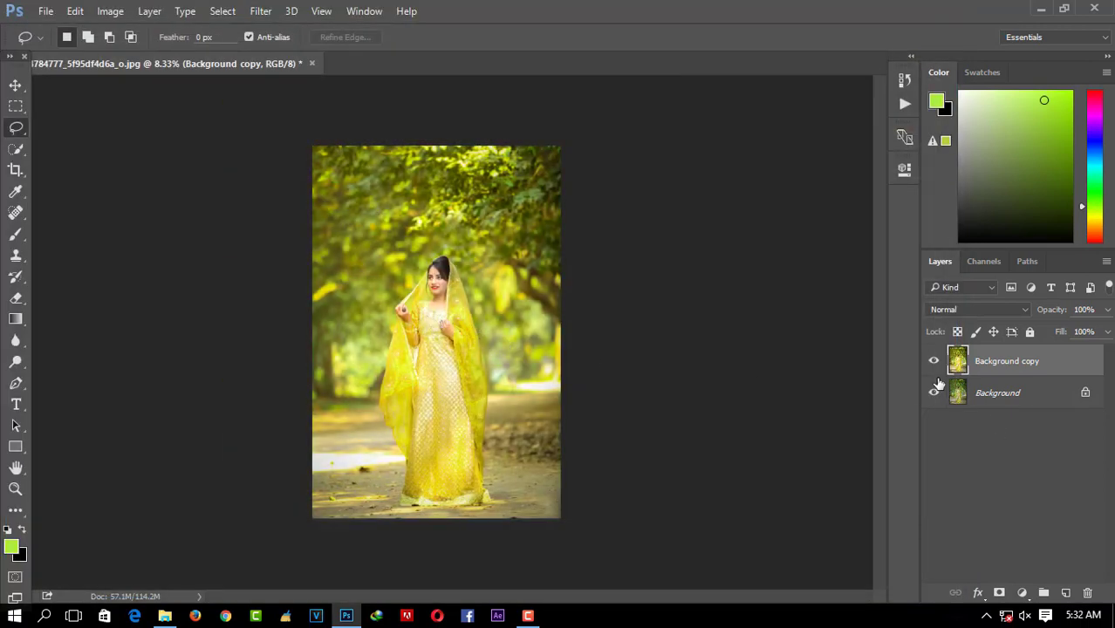
Duplicate Background copy into Background copy 3 and launch Color Efex Pro 4 on it
left_click(934, 364)
left_click(934, 365)
left_click_drag(1019, 368, 1066, 592)
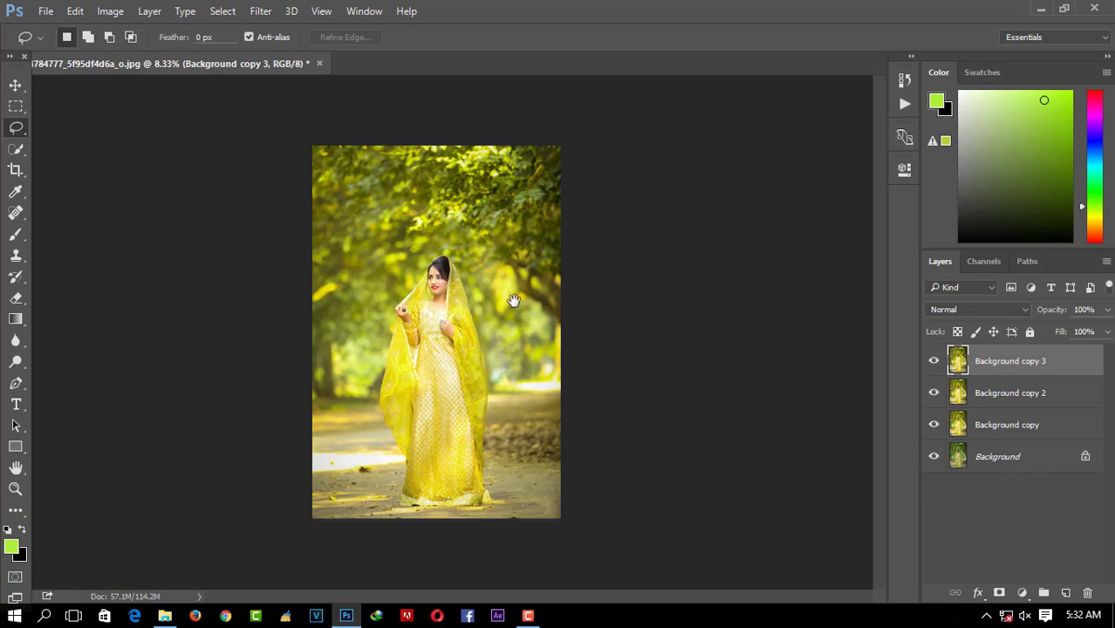
key("ctrl+plus")
mouse_move(452, 281)
left_mouse_down()
mouse_move(513, 391)
mouse_move(577, 319)
left_mouse_up()
left_click(505, 272, "ctrl+alt")
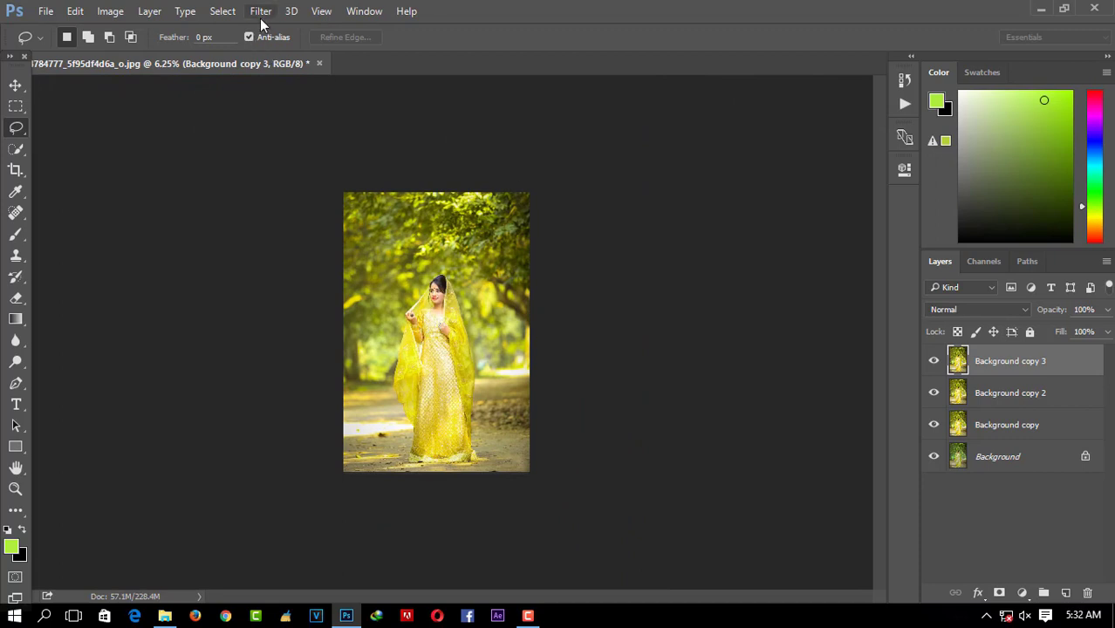
left_click(261, 10)
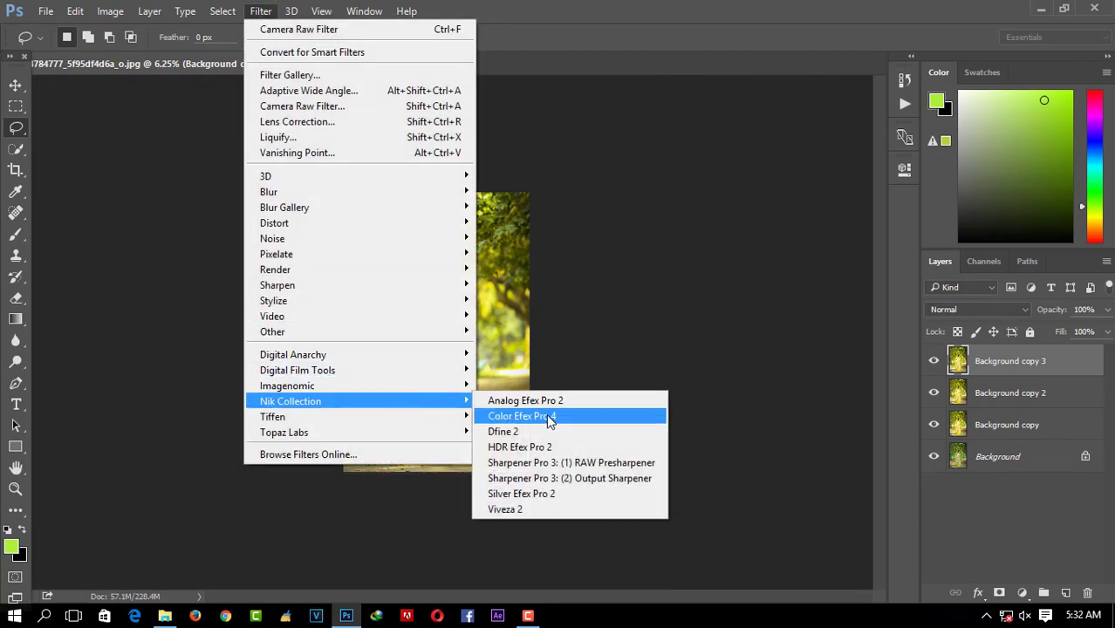
left_click(550, 419)
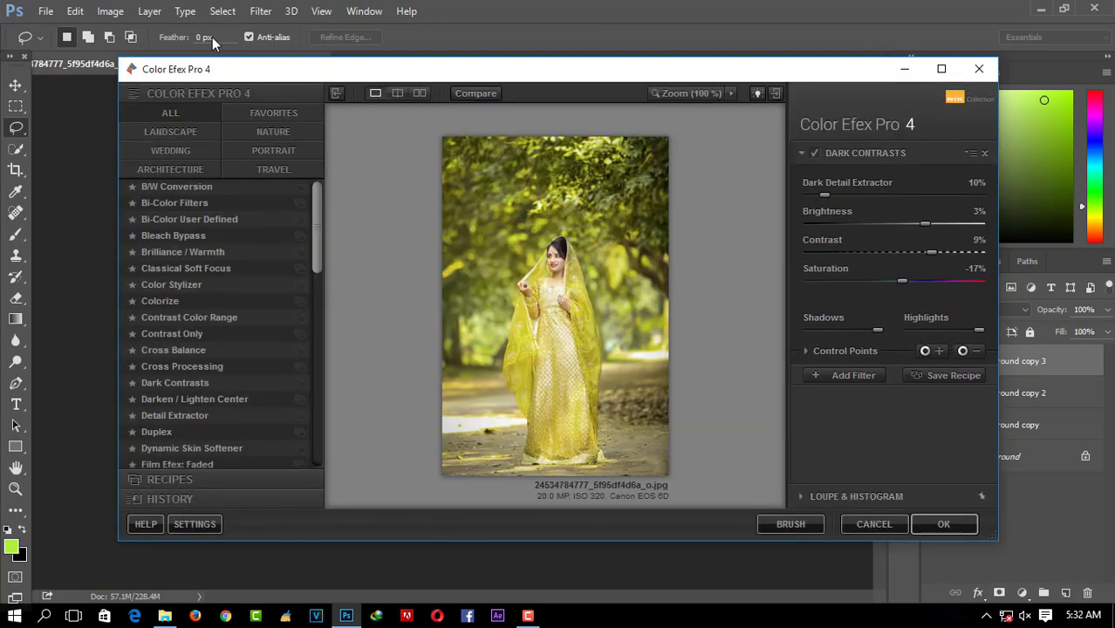
Try Dark Contrasts at Dark Detail Extractor 6%, Contrast -55%, then disable it
left_click(228, 384)
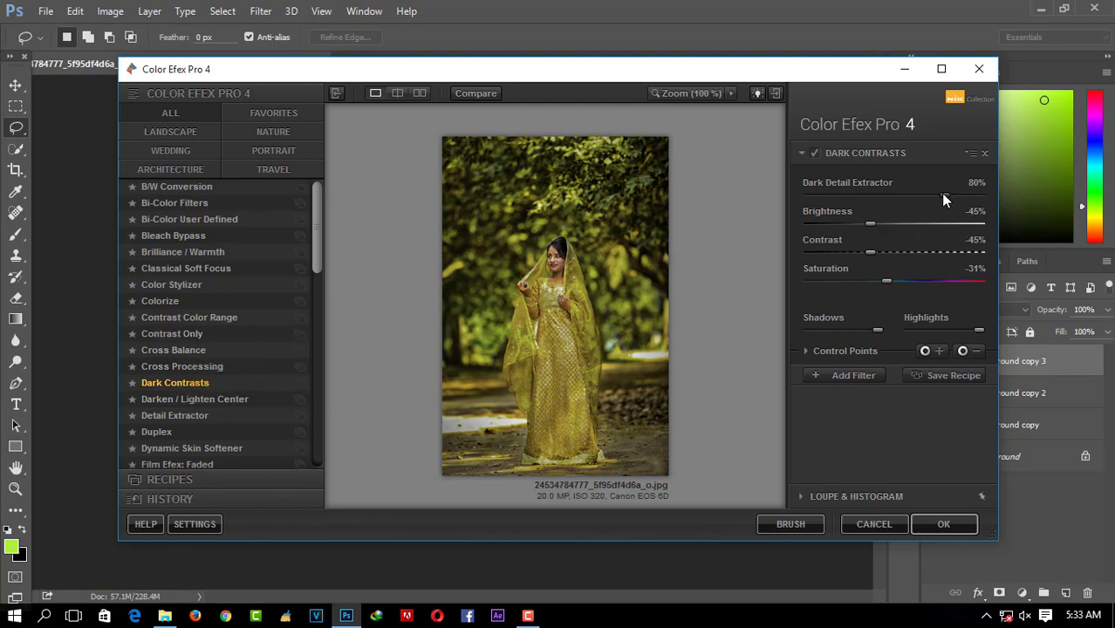
left_click_drag(944, 194, 828, 198)
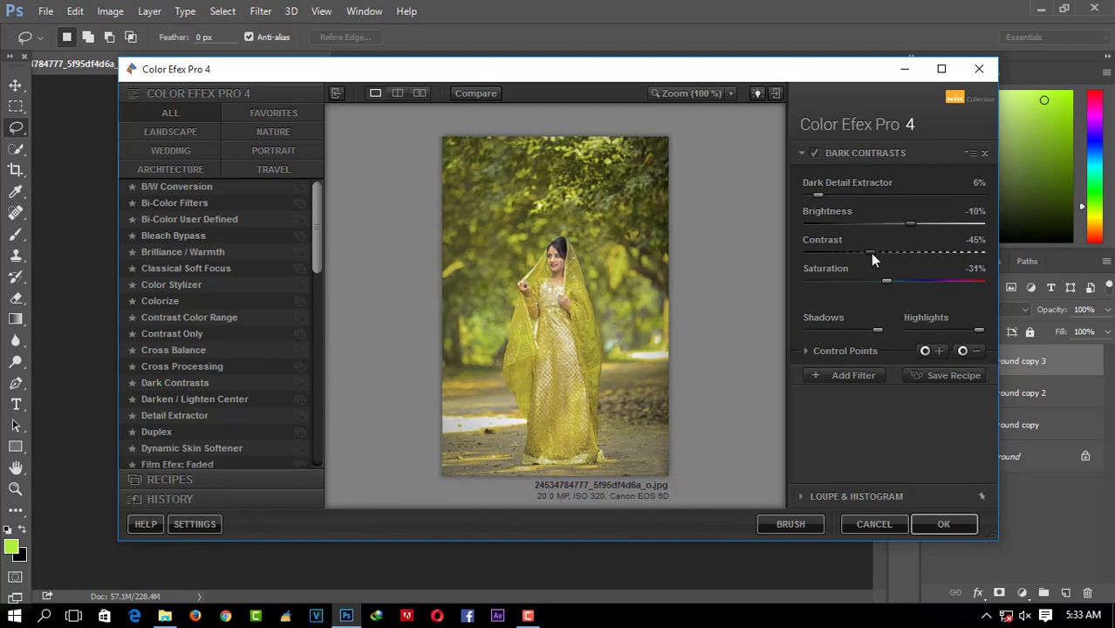
left_click_drag(912, 252, 917, 253)
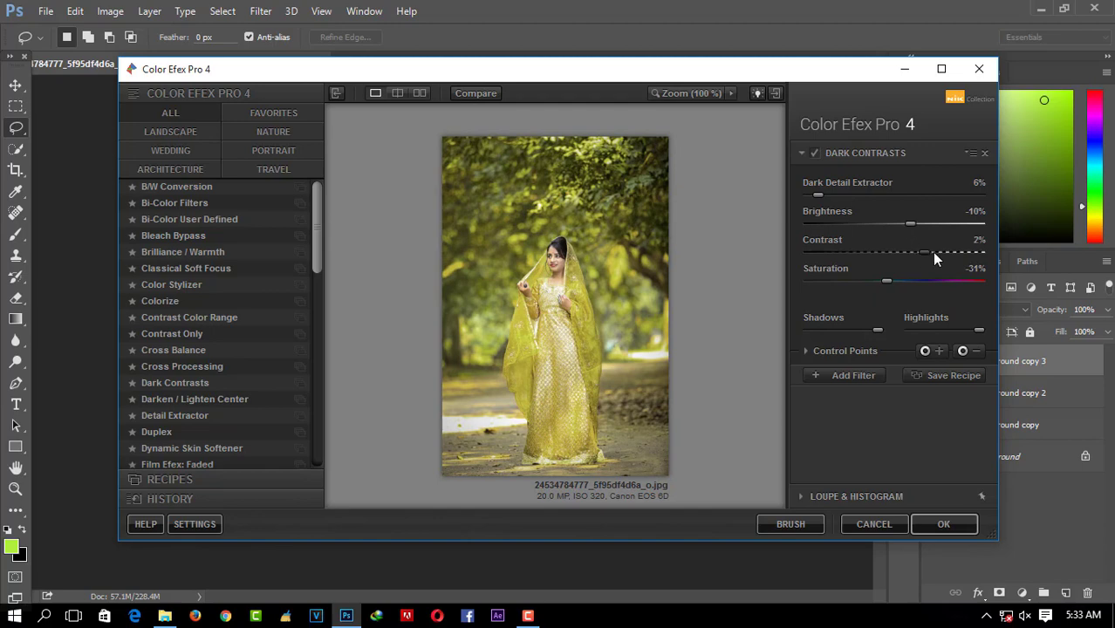
left_click_drag(912, 253, 854, 254)
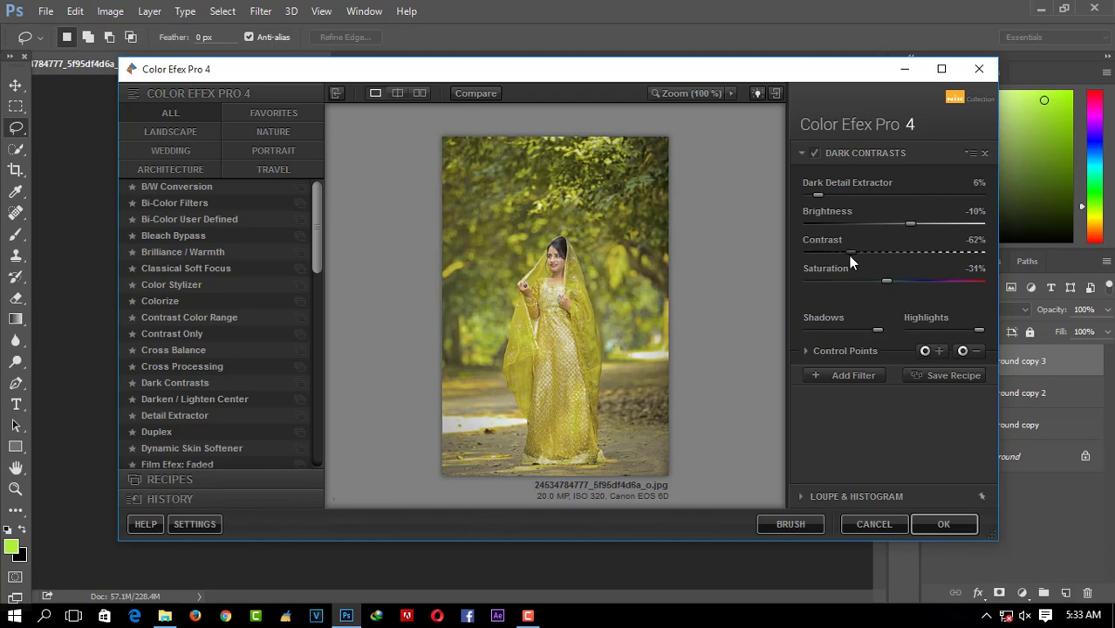
left_click(813, 153)
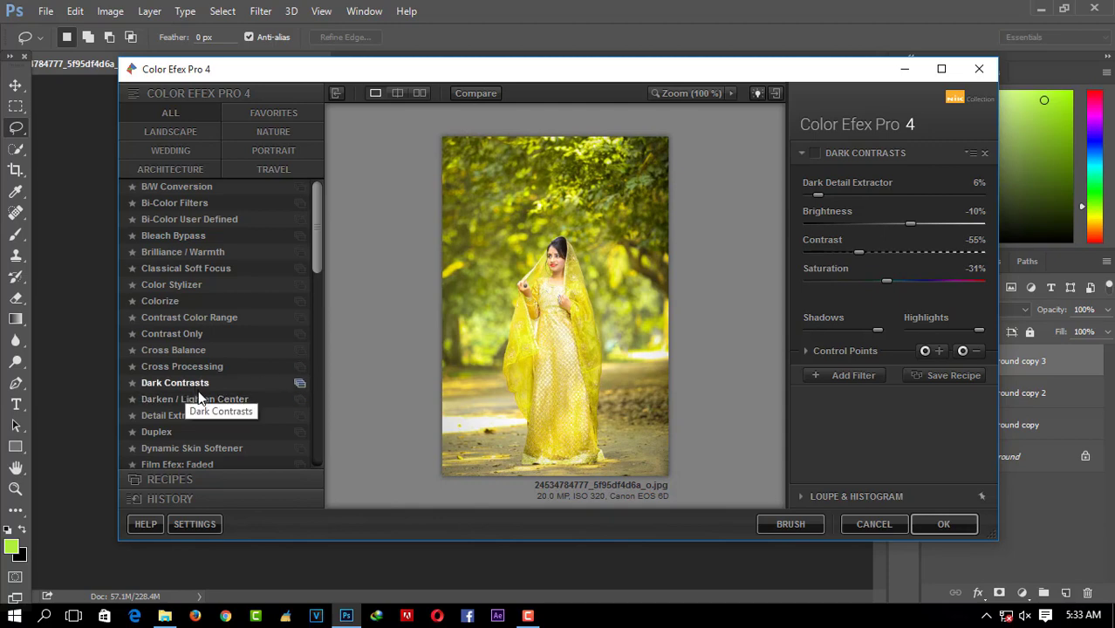
Apply Detail Extractor at 8% with raised contrast and return to Photoshop
left_click(185, 416)
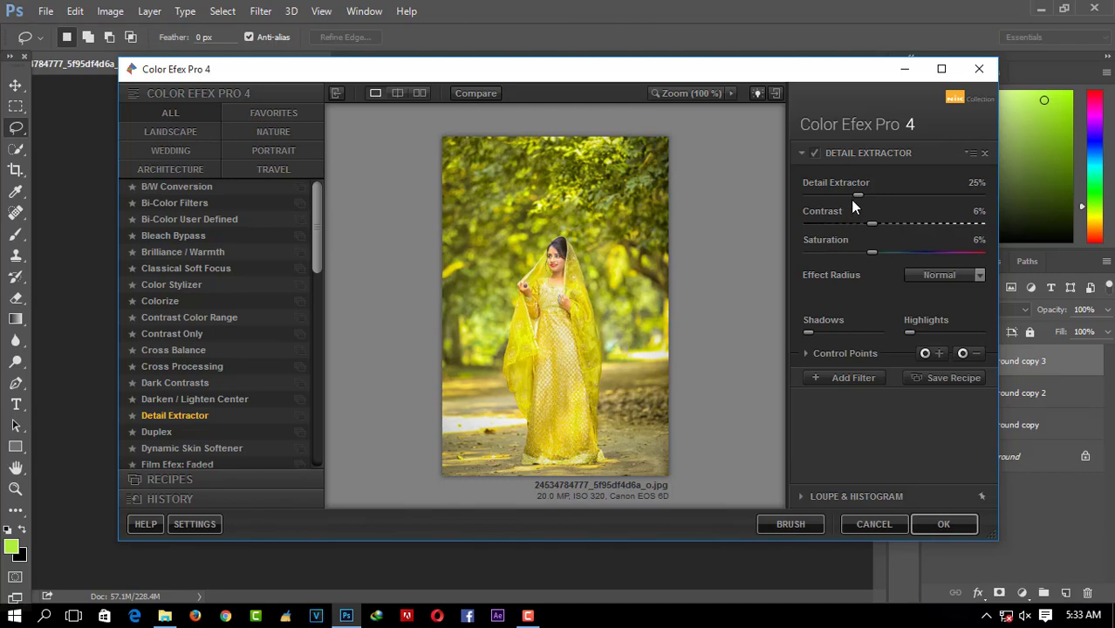
left_click_drag(855, 194, 822, 195)
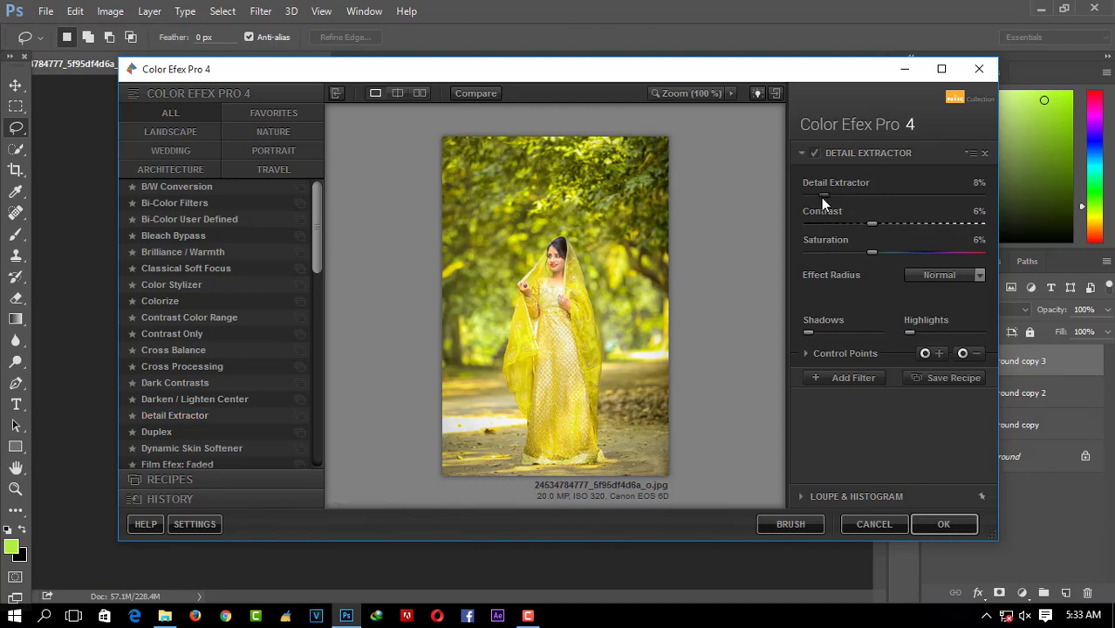
mouse_move(870, 224)
left_mouse_down()
mouse_move(899, 225)
mouse_move(878, 259)
left_mouse_up()
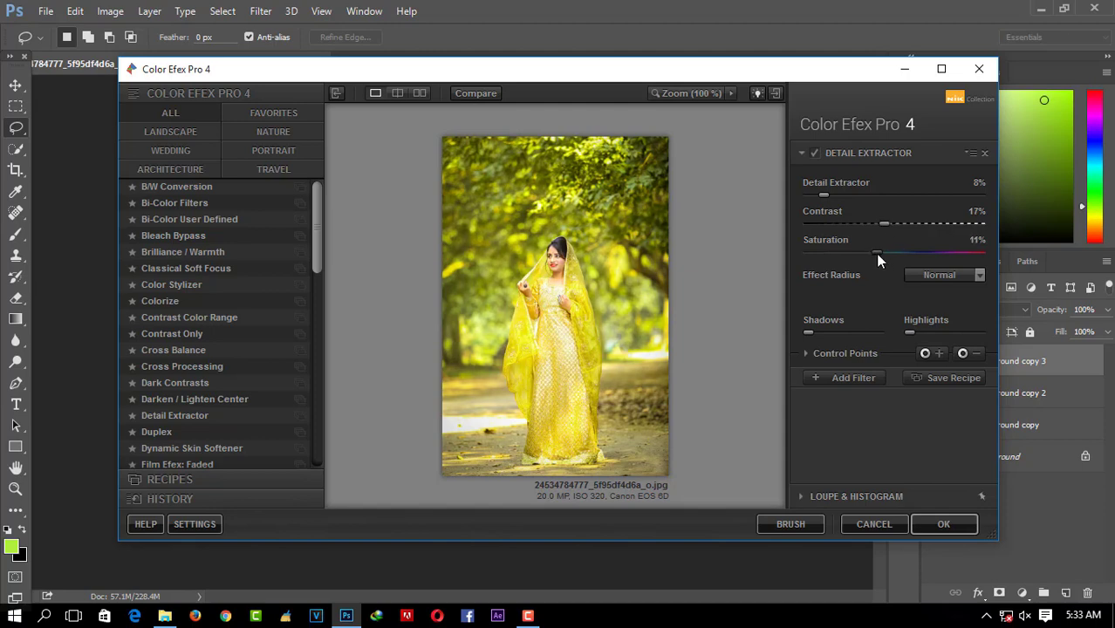
left_click(842, 377)
left_click(930, 530)
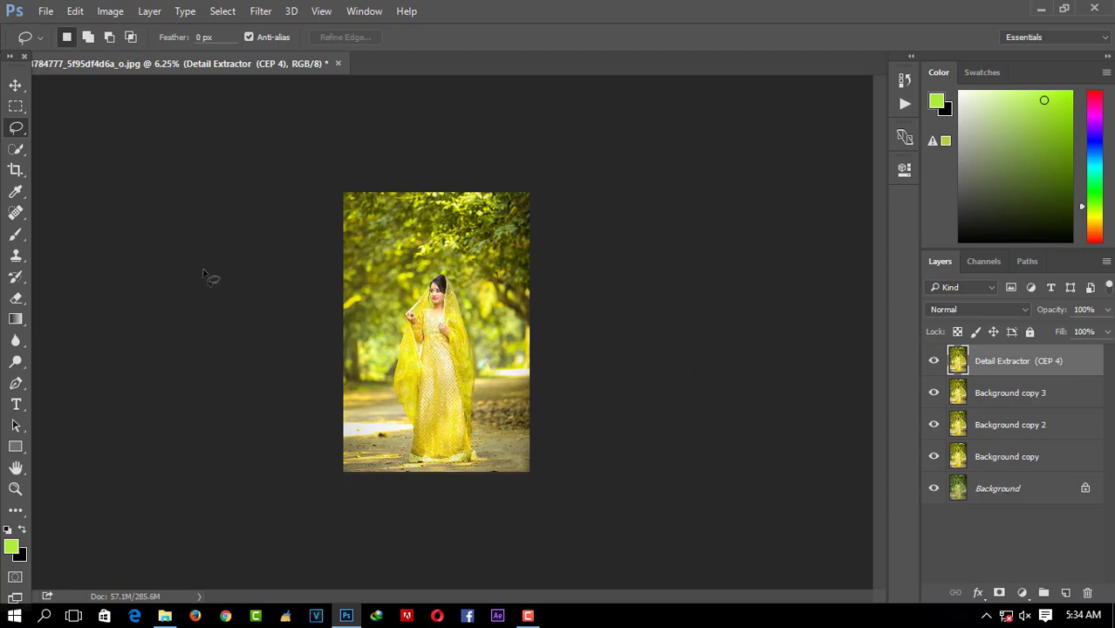
Zoom and pan around the woman's face to inspect the Detail Extractor result
left_click(15, 85)
left_click_drag(506, 280, 356, 253)
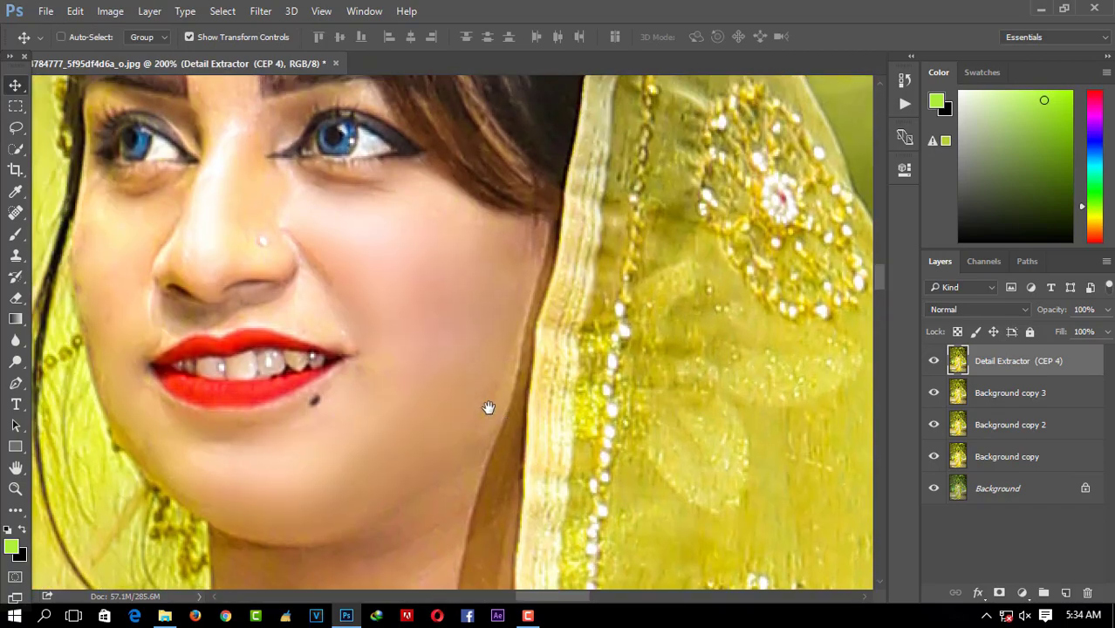
mouse_move(357, 253)
left_mouse_down()
mouse_move(378, 301)
mouse_move(518, 281)
left_mouse_up()
scroll(378, 301, "down", 2)
scroll(386, 297, "up", 1)
scroll(513, 373, "down", 3)
scroll(516, 320, "down", 3)
scroll(517, 320, "down", 2)
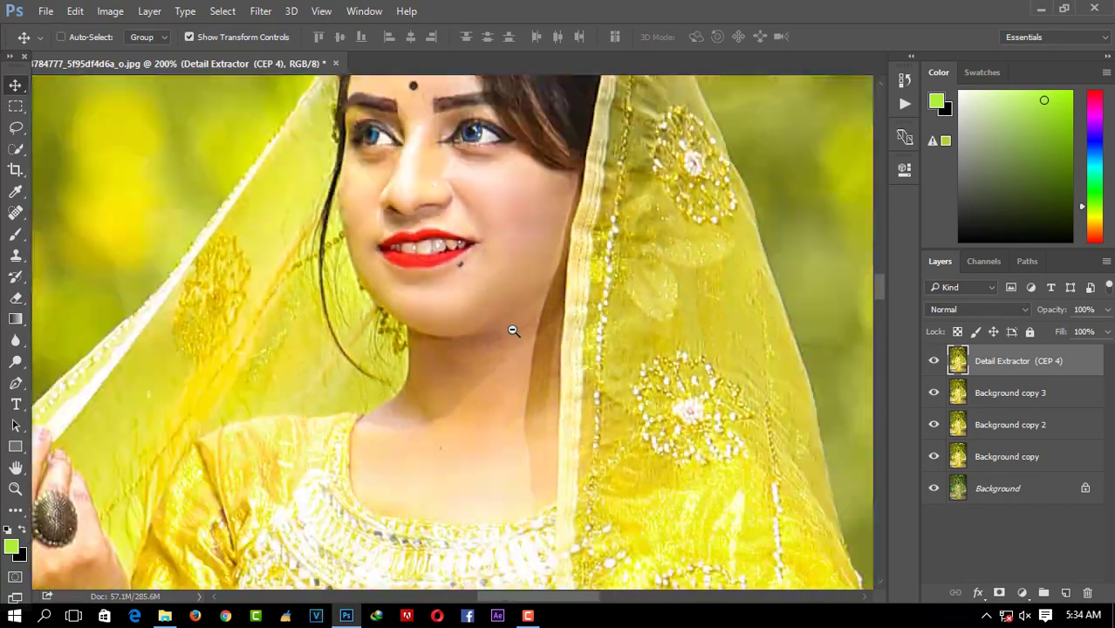
scroll(509, 328, "down", 1)
left_click_drag(537, 413, 474, 338)
scroll(466, 341, "up", 1)
scroll(471, 314, "up", 1)
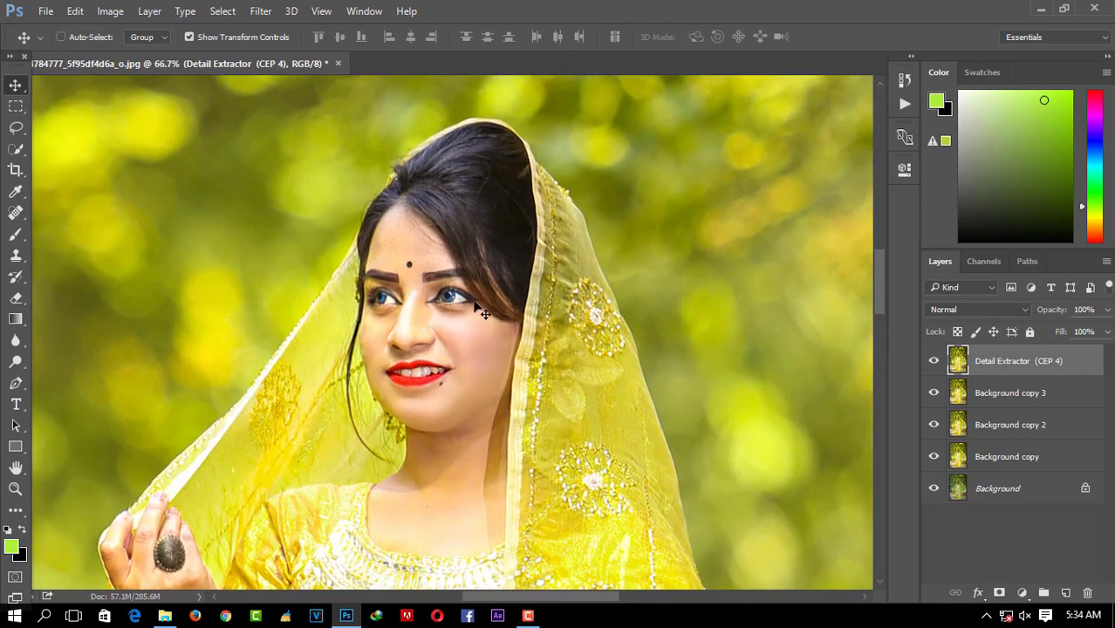
Set the Detail Extractor (CEP 4) layer to 86% opacity and merge it into Background copy 3
left_click(935, 362)
left_click(934, 362)
left_click(934, 362)
left_click(1108, 332)
left_click(1080, 336)
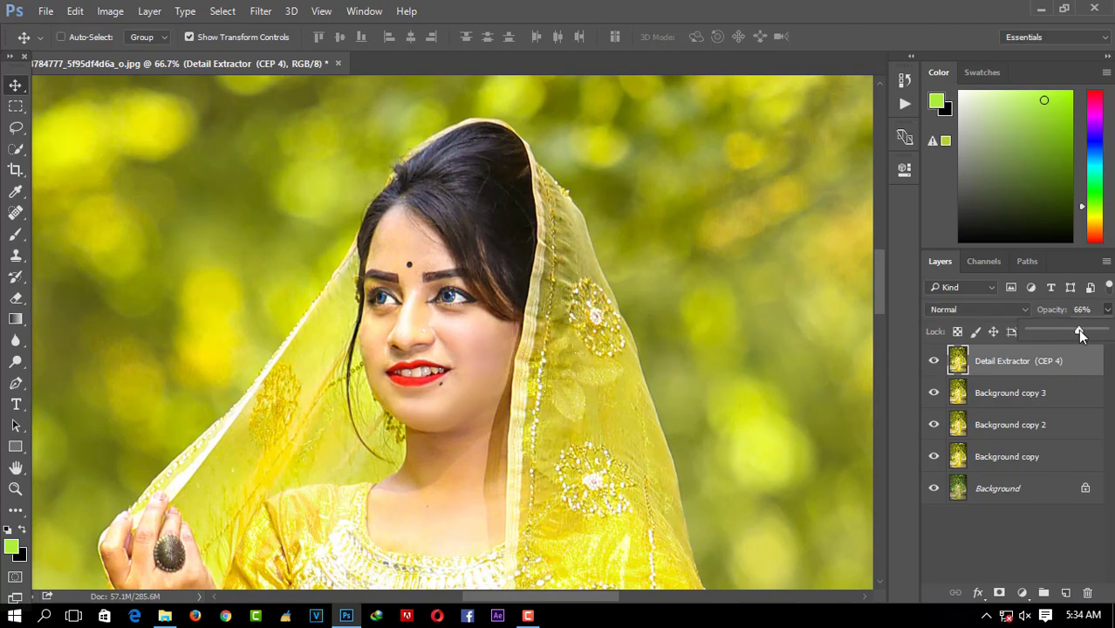
left_click_drag(1080, 336, 1096, 336)
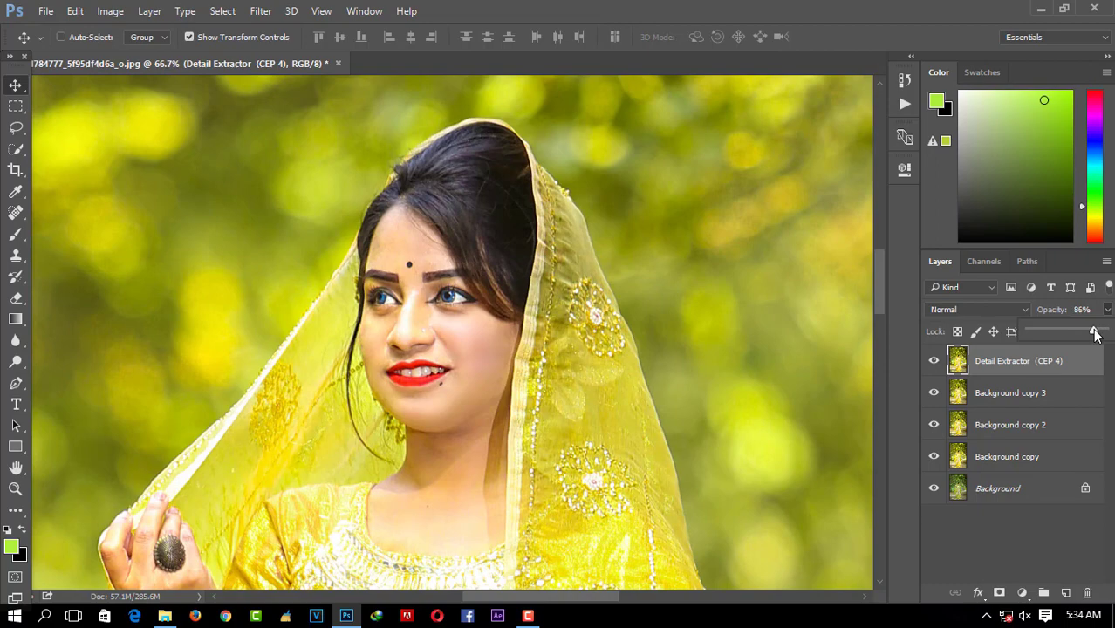
left_click(1030, 370)
right_click(1030, 371)
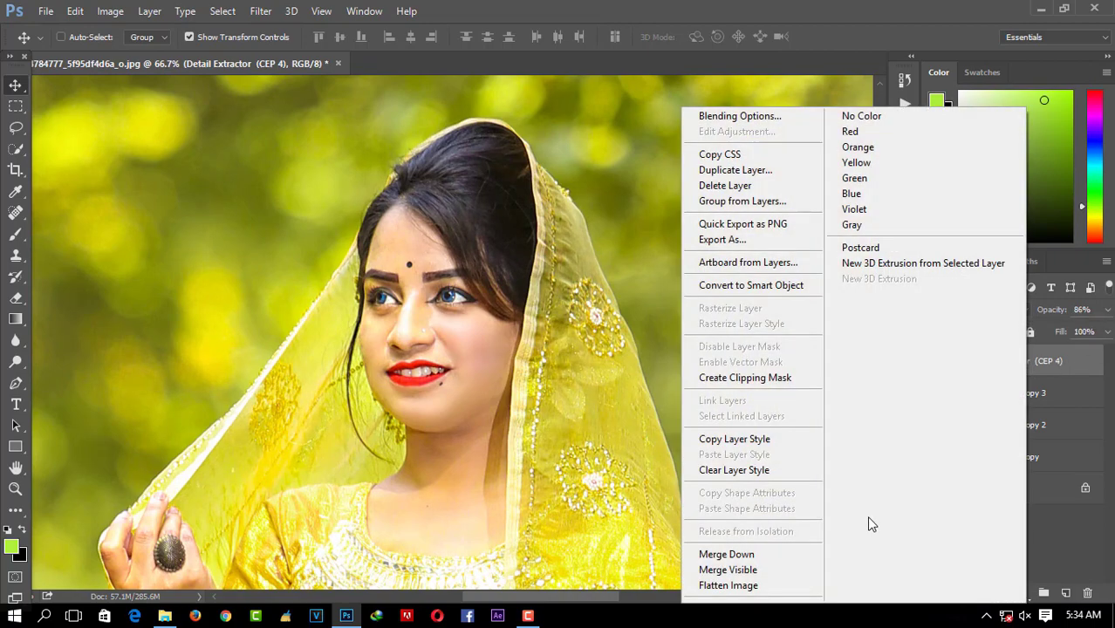
left_click(768, 553)
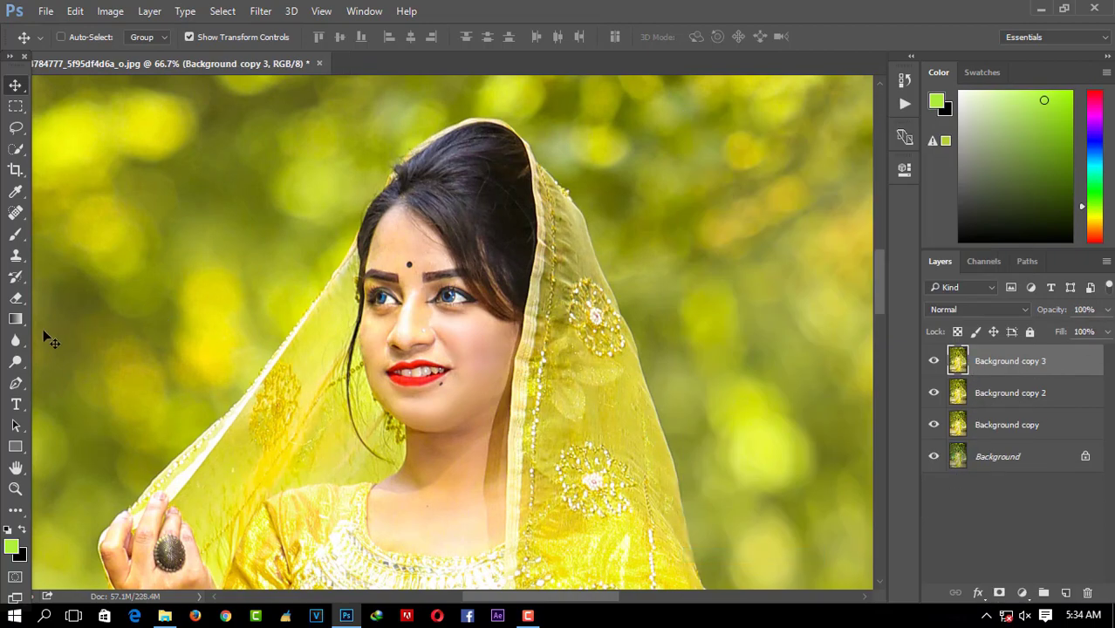
Switch to the Smudge Tool from the Blur flyout and shrink its brush to 60
right_click(24, 336)
left_click(77, 371)
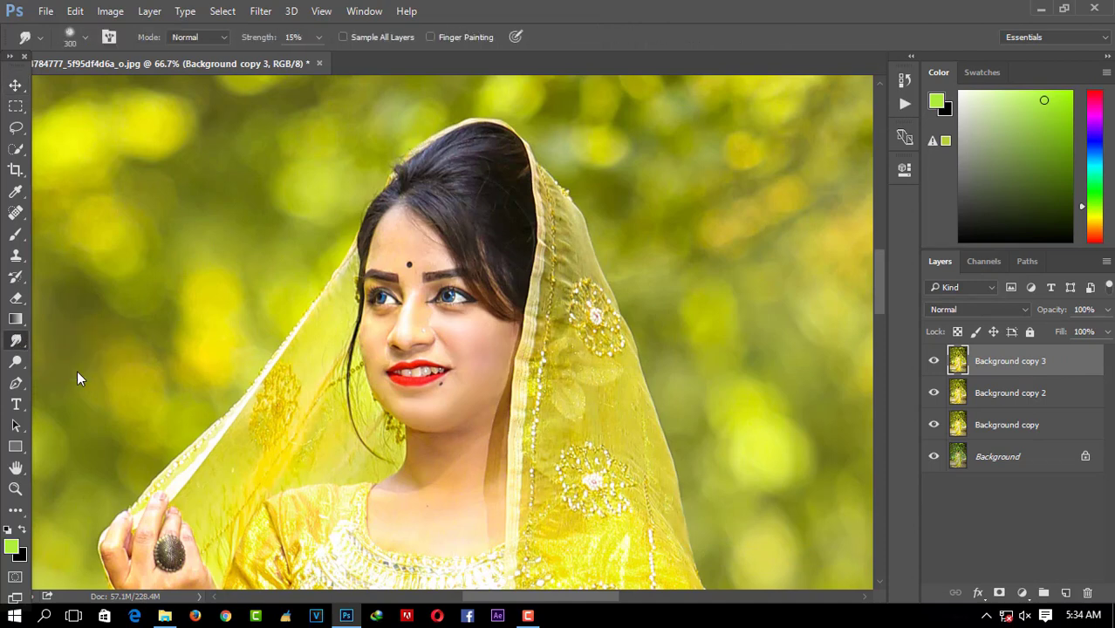
key("bracketleft")
key("bracketleft")
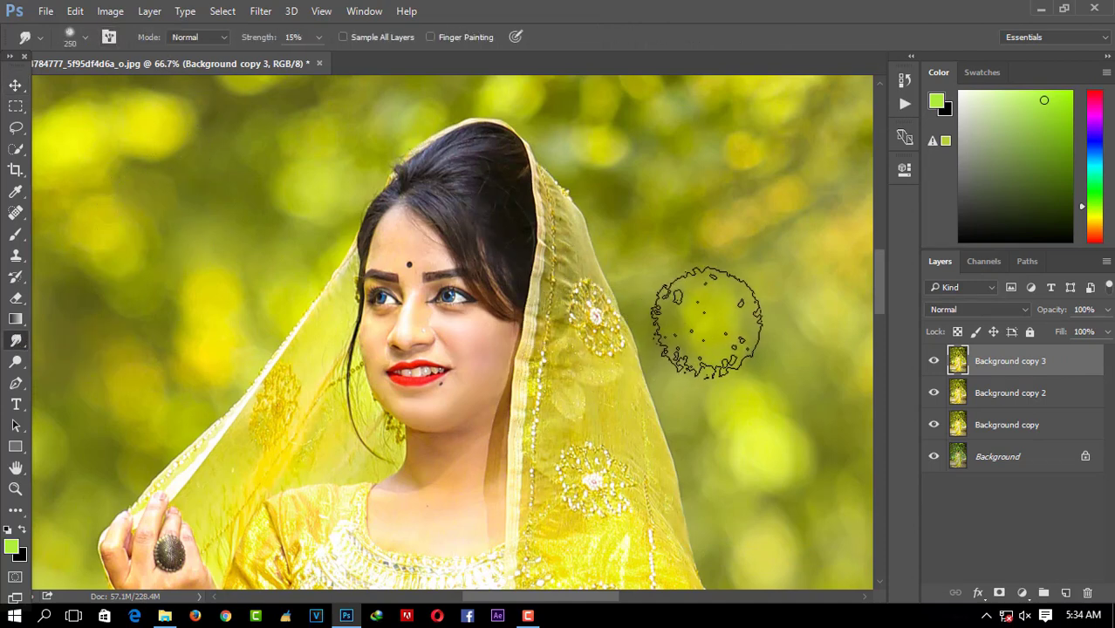
key("bracketleft")
key("bracketleft")
key("bracketleft")
key("bracketleft")
key("bracketleft")
key("bracketleft")
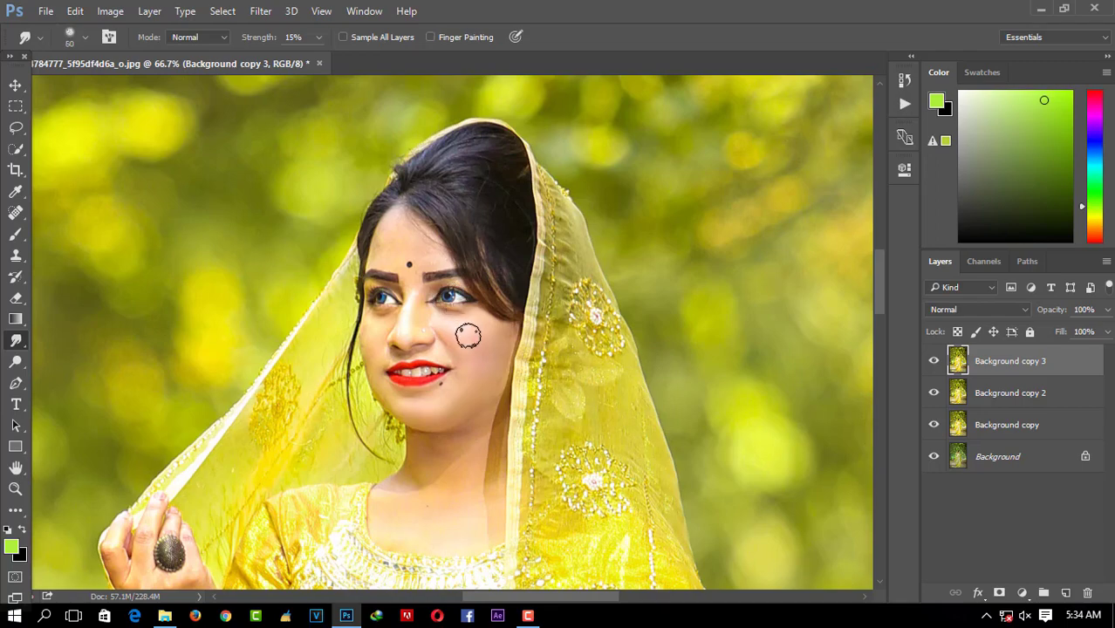
Zoom in on the forehead and smudge the skin with a 45-size brush
scroll(433, 248, "up", 2)
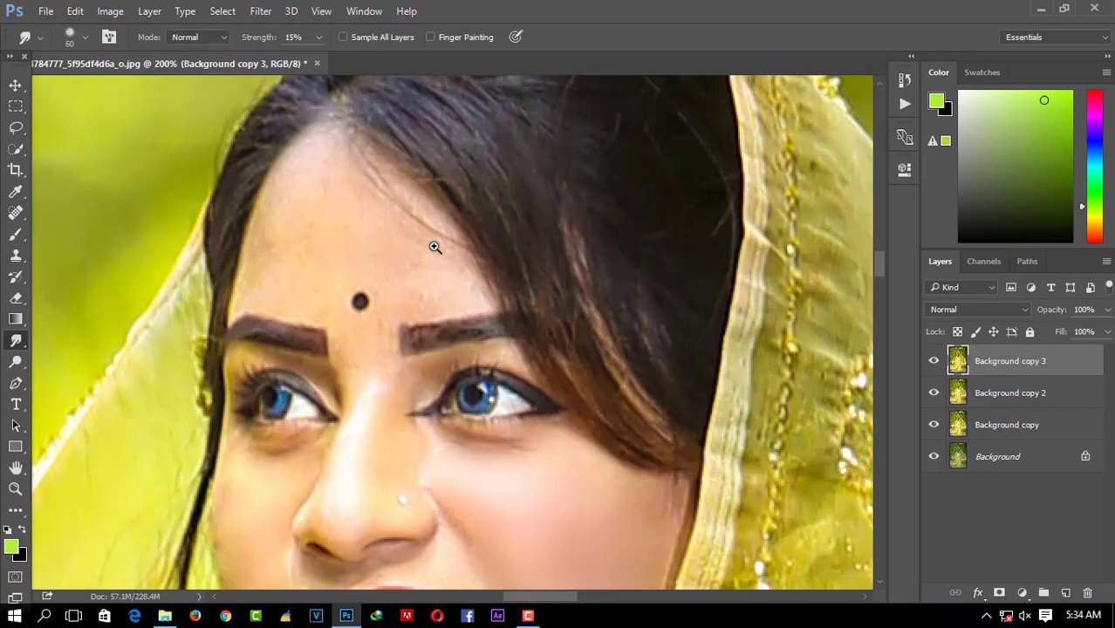
left_click_drag(435, 249, 489, 305)
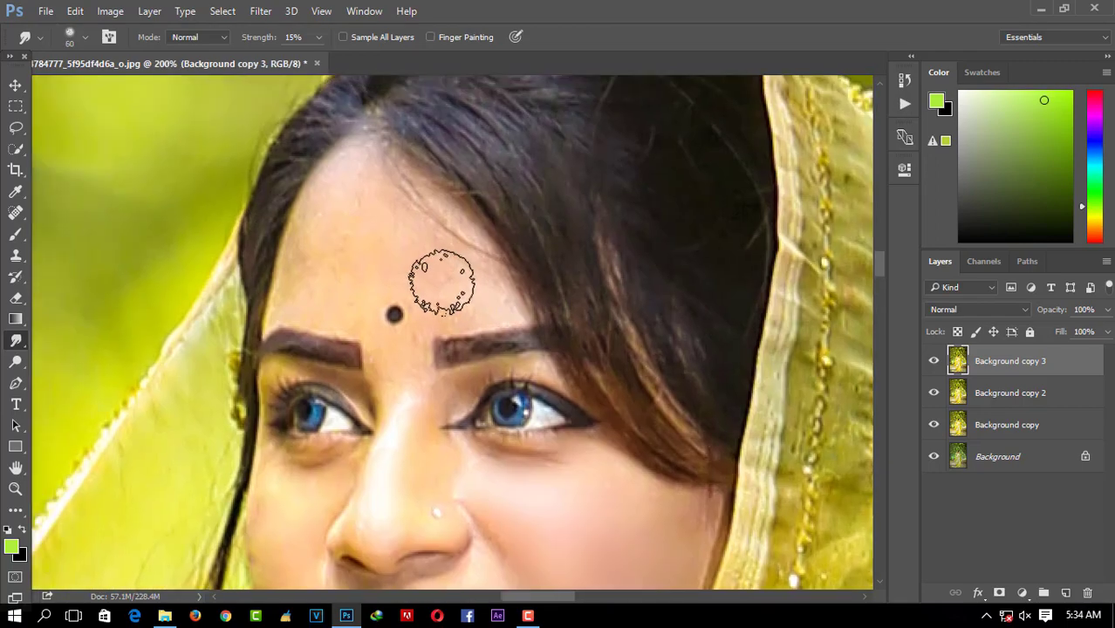
left_click(344, 236, "alt")
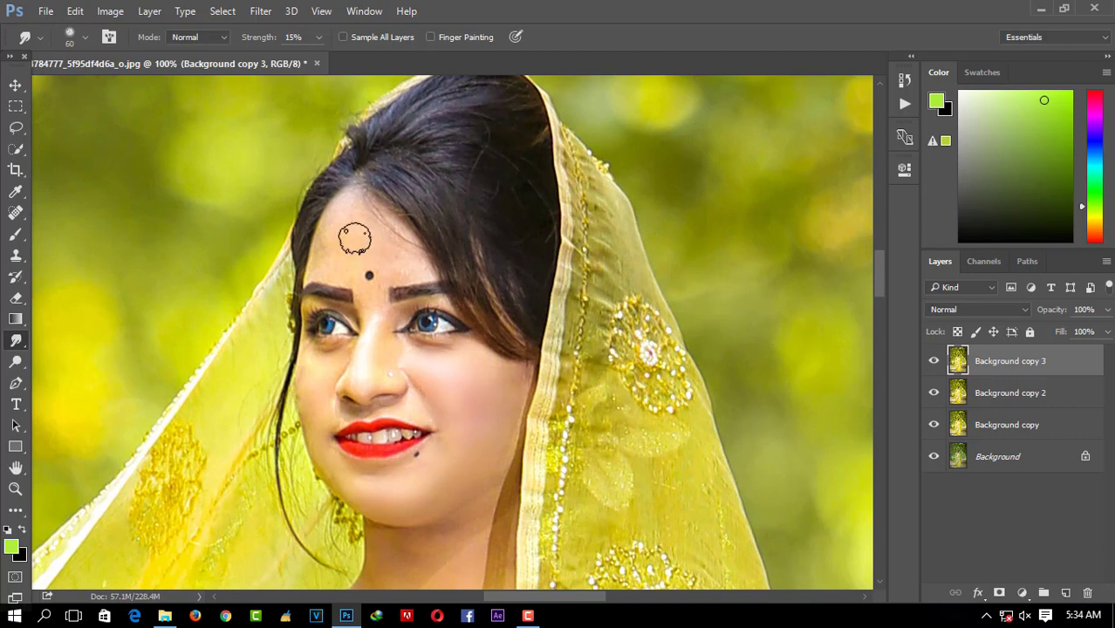
key("bracketleft")
key("bracketleft")
key("bracketleft")
key("bracketleft")
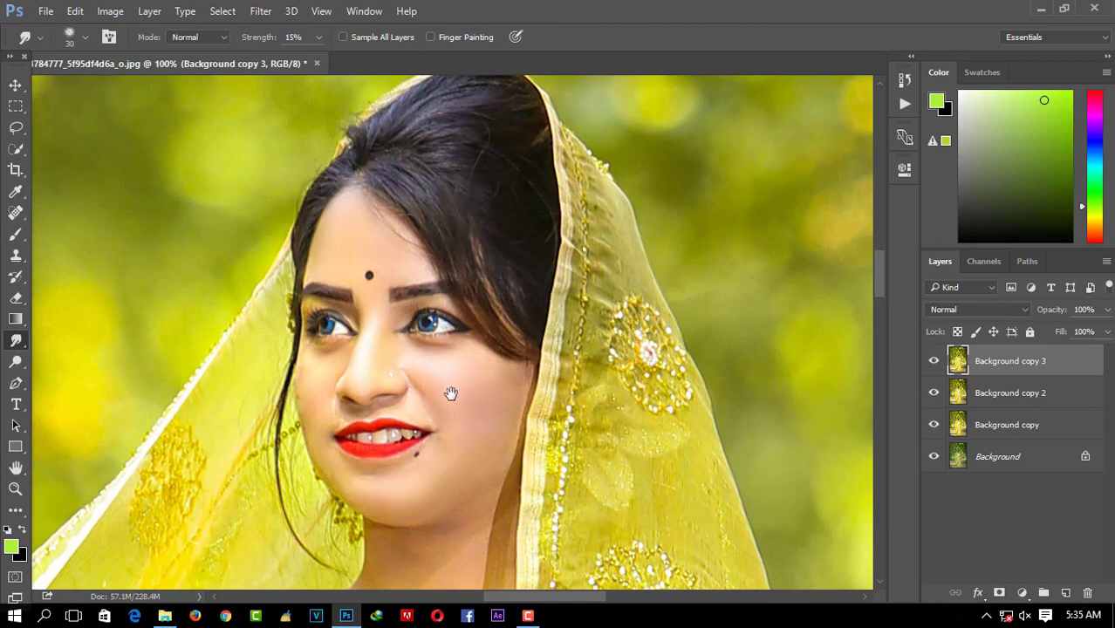
left_click_drag(451, 394, 415, 350)
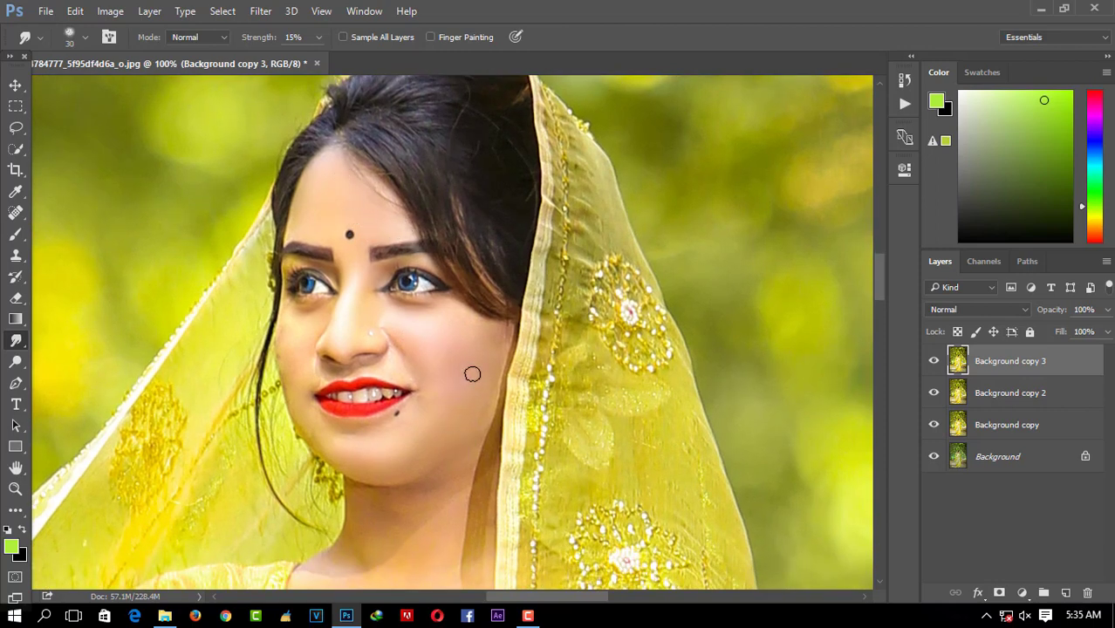
Smudge the skin from the lip corner down to the chin and along the neck
key("bracketright")
key("bracketright")
key("bracketleft")
key("bracketleft")
key("bracketleft")
key("bracketleft")
mouse_move(391, 430)
left_mouse_down()
mouse_move(364, 442)
mouse_move(381, 432)
mouse_move(311, 416)
mouse_move(311, 427)
mouse_move(284, 346)
mouse_move(287, 356)
mouse_move(289, 309)
mouse_move(328, 305)
mouse_move(311, 330)
mouse_move(306, 386)
mouse_move(338, 373)
mouse_move(311, 364)
mouse_move(318, 320)
mouse_move(292, 331)
mouse_move(292, 309)
mouse_move(291, 327)
mouse_move(331, 314)
mouse_move(349, 347)
mouse_move(331, 336)
mouse_move(388, 362)
mouse_move(381, 373)
mouse_move(398, 379)
mouse_move(373, 361)
mouse_move(356, 372)
left_mouse_up()
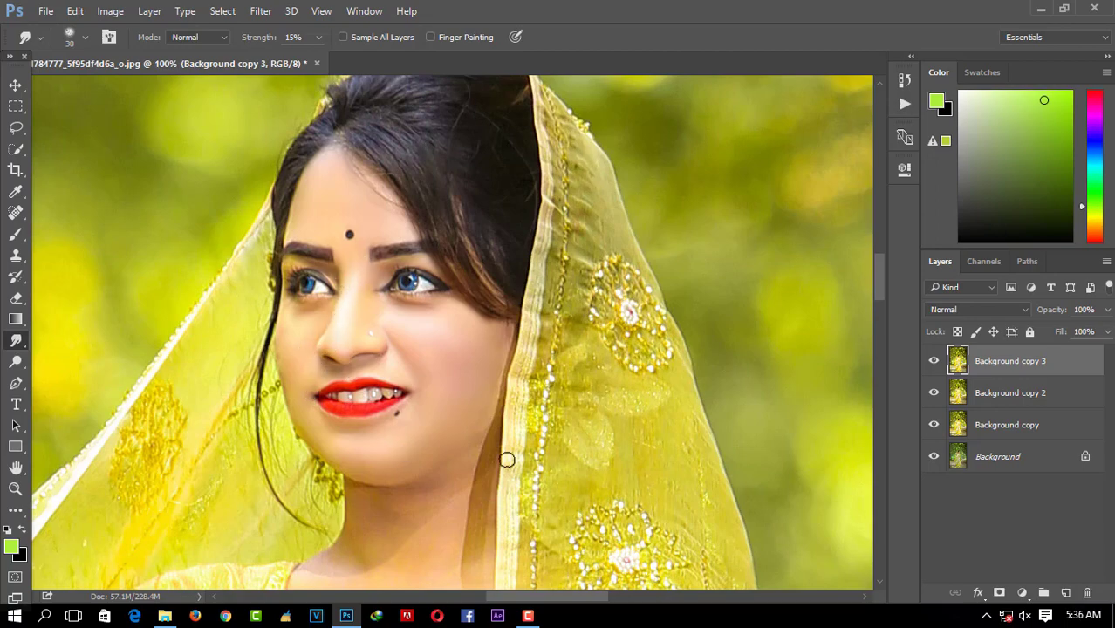
left_click_drag(504, 373, 479, 251)
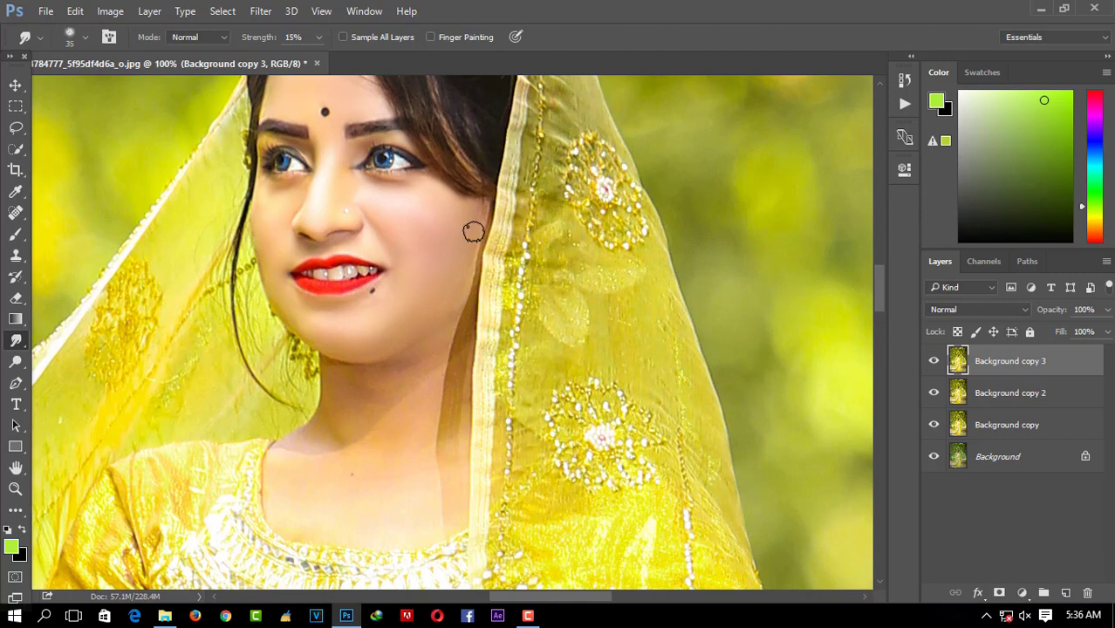
key("bracketright")
key("bracketright")
key("bracketright")
key("bracketright")
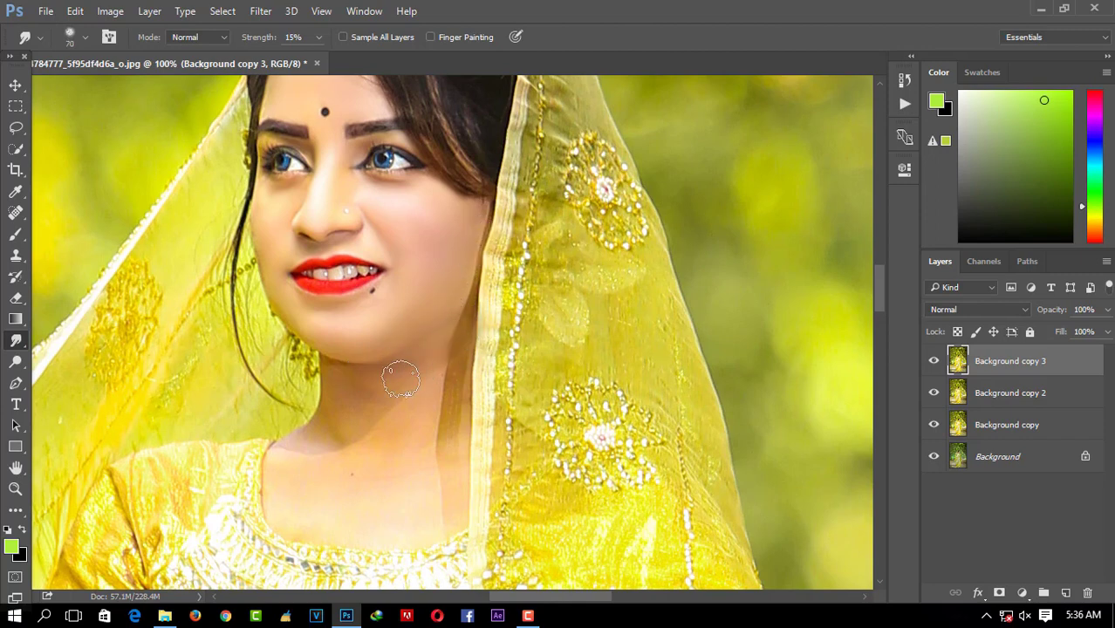
left_click_drag(342, 381, 376, 413)
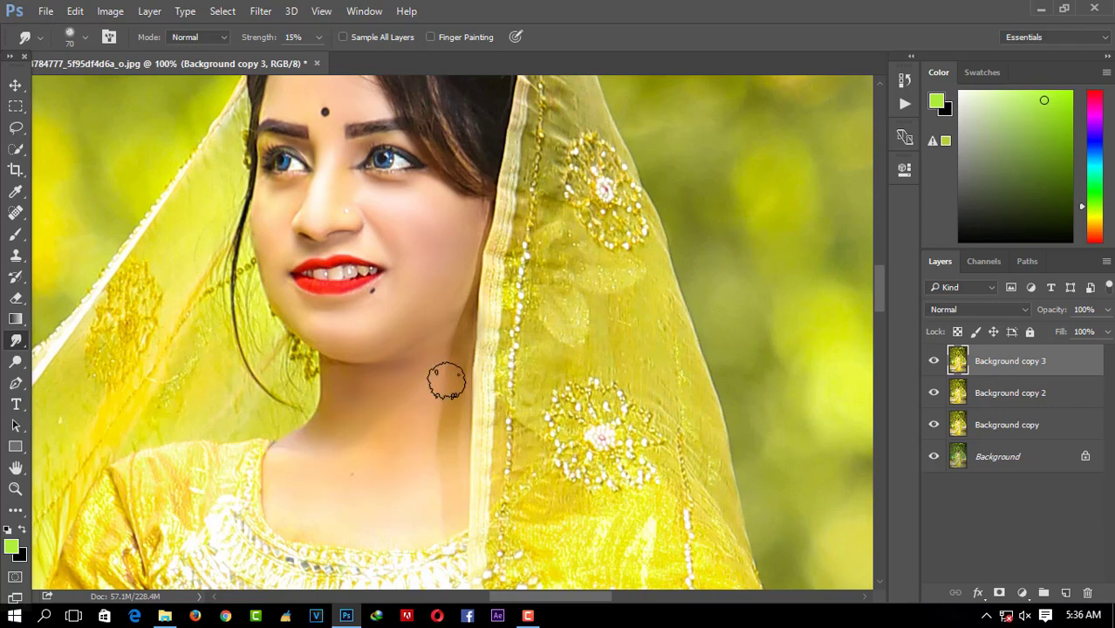
Zoom out to 12.5% to view the whole figure
scroll(492, 376, "down", 6)
left_click_drag(491, 388, 183, 506)
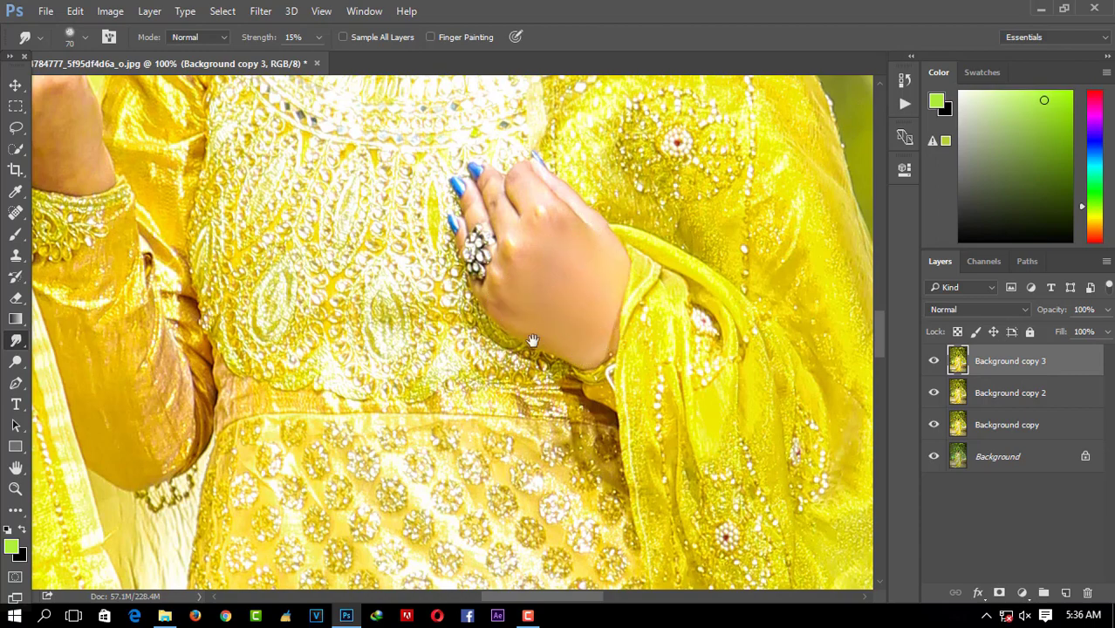
left_click_drag(530, 336, 808, 493)
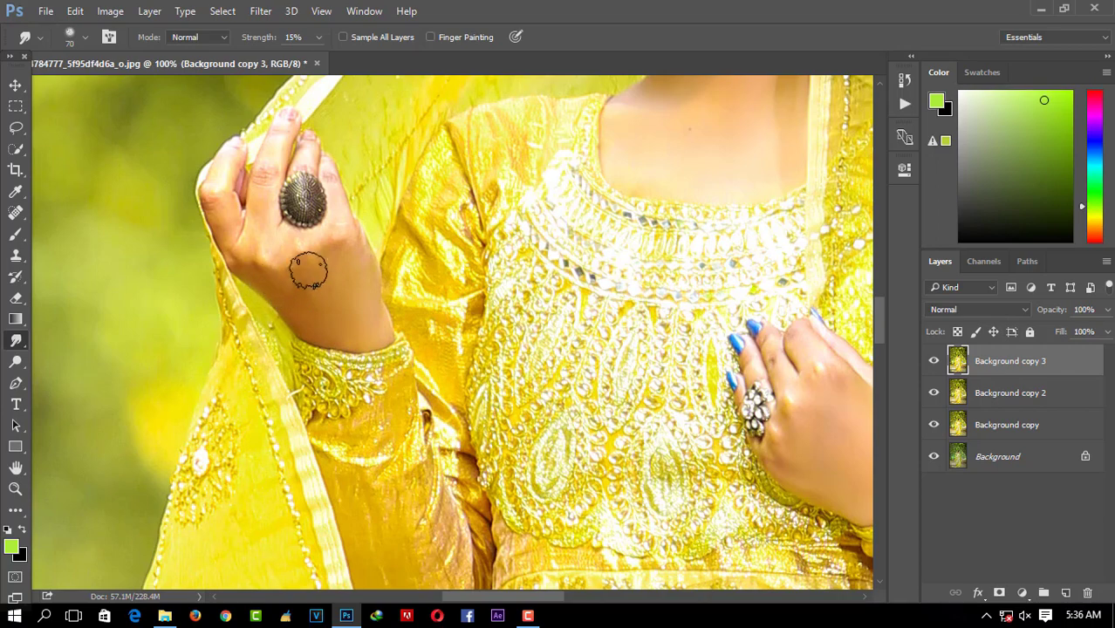
left_click_drag(342, 270, 338, 269)
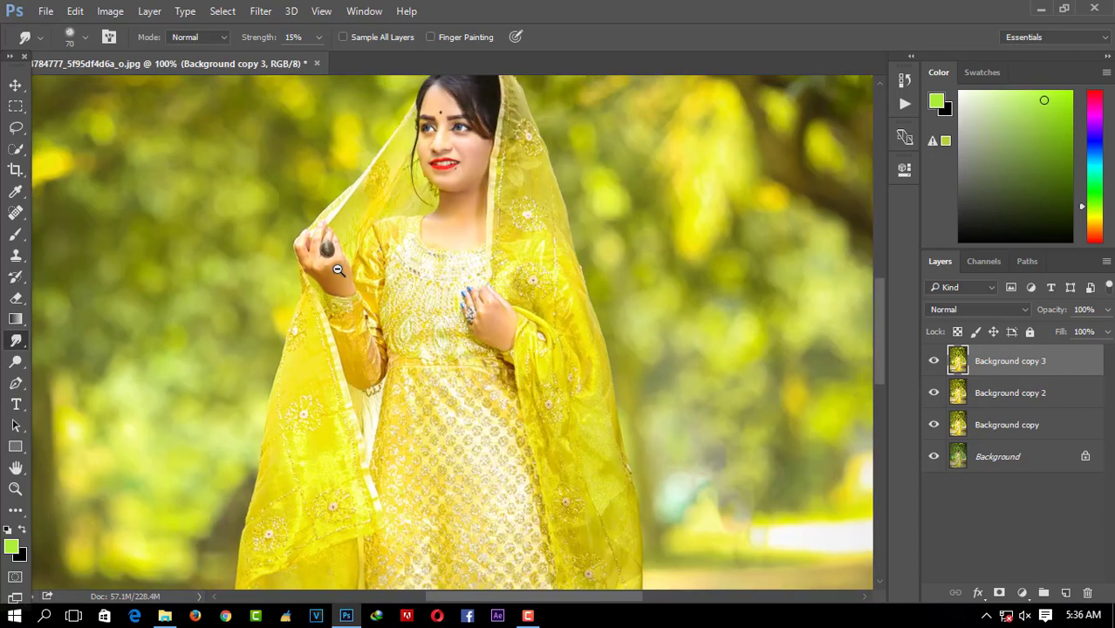
left_click(439, 212)
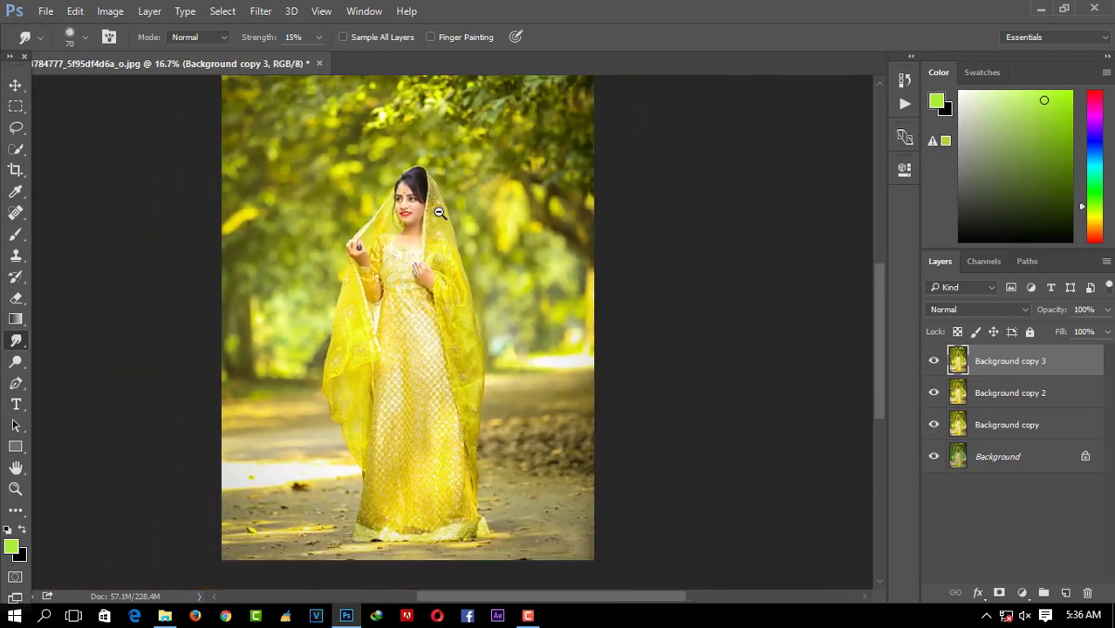
scroll(416, 187, "up", 4)
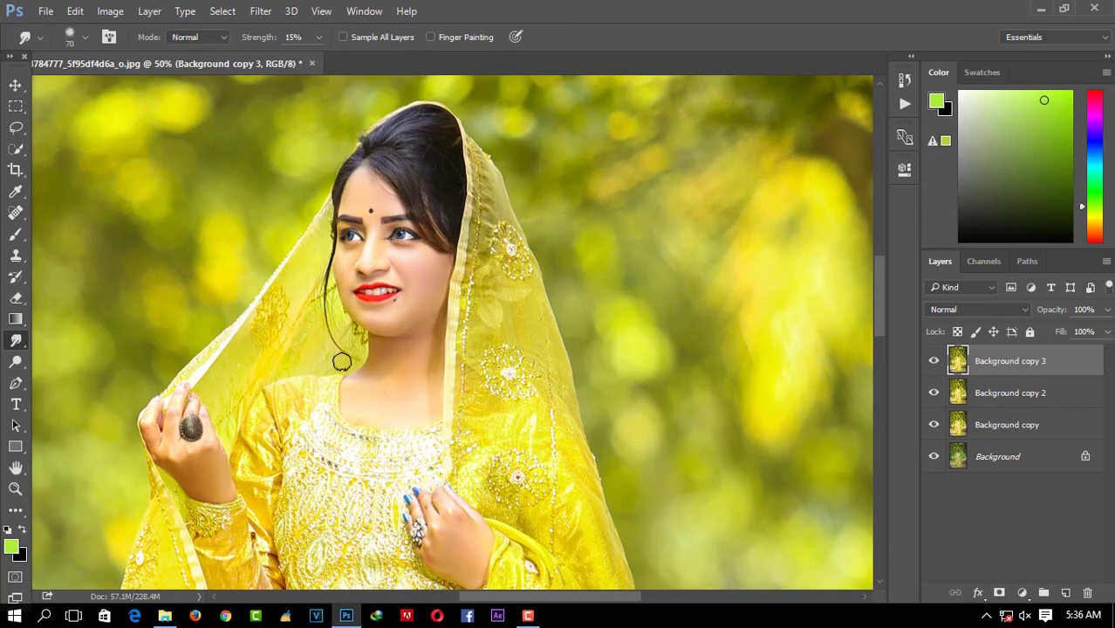
scroll(470, 288, "down", 1)
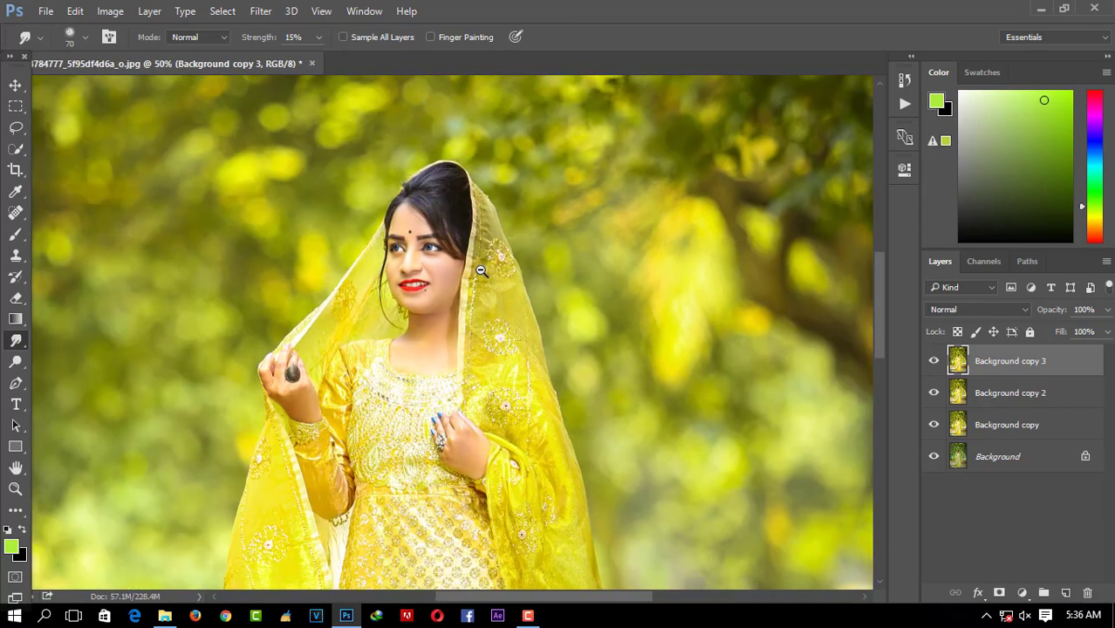
scroll(484, 323, "down", 2)
scroll(493, 331, "down", 1)
scroll(536, 367, "down", 1)
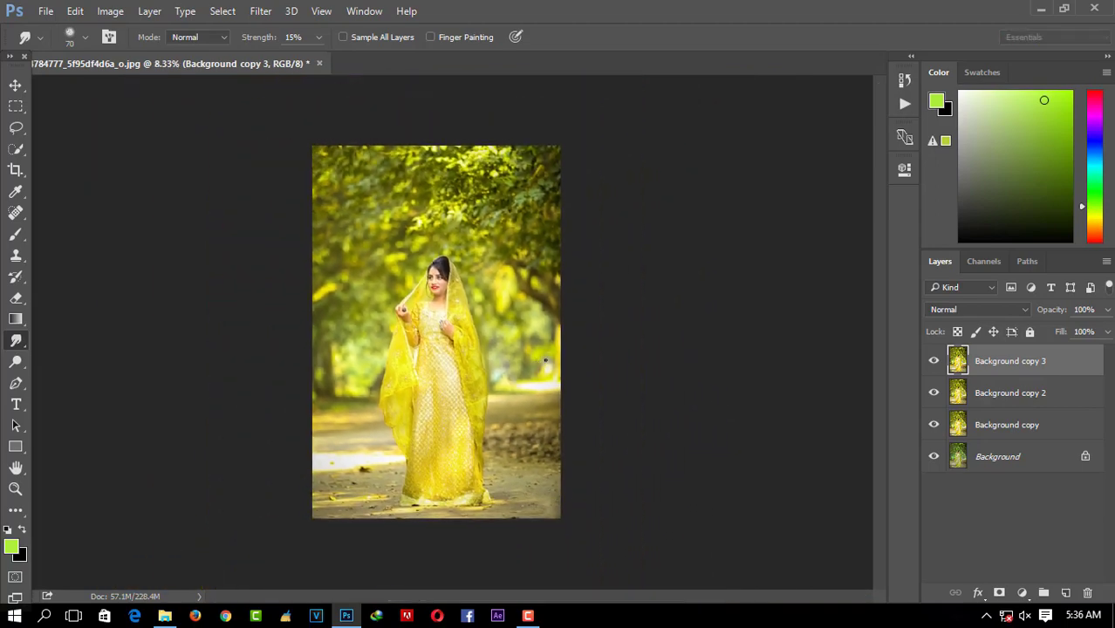
Merge Background copy 3 and Background copy 2 down into Background copy
right_click(995, 380)
left_click(754, 555)
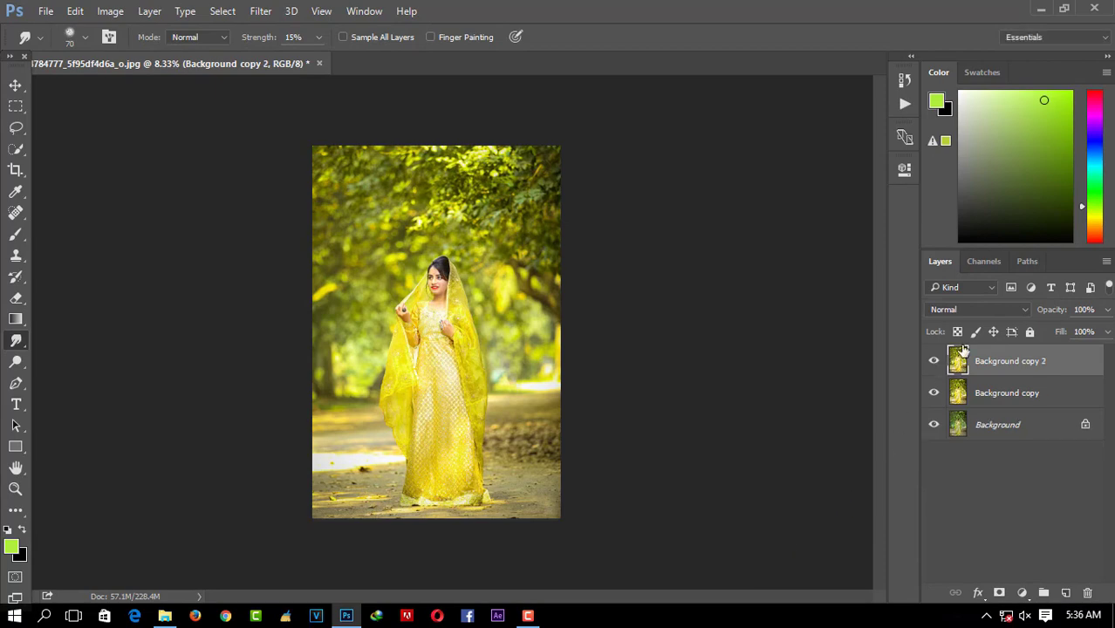
right_click(1001, 373)
left_click(720, 555)
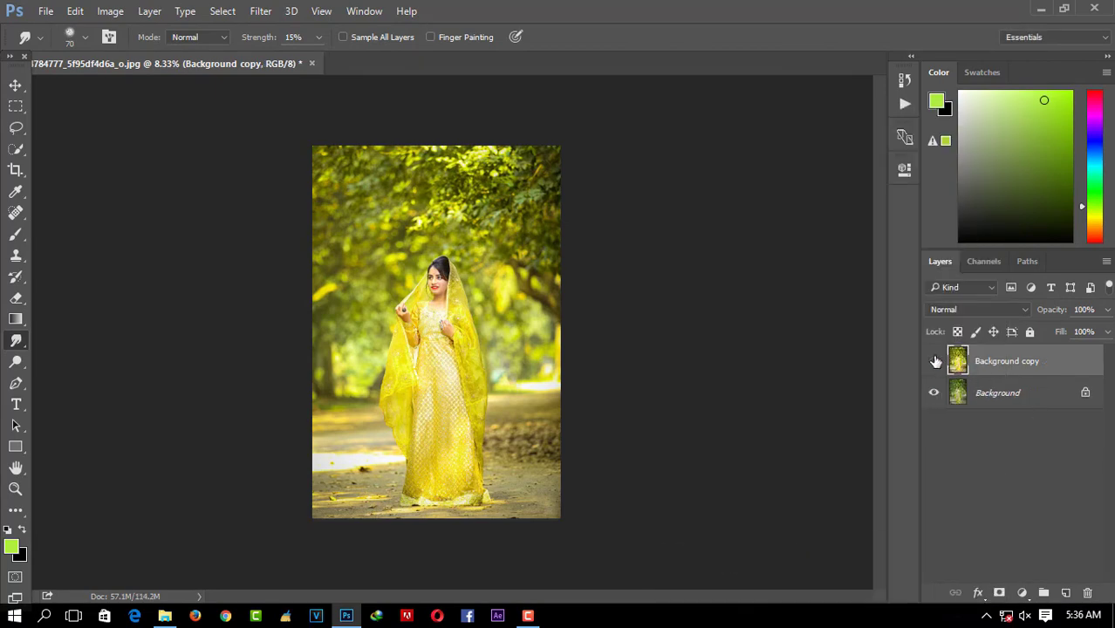
Compare the merged layer against the original, then zoom to 33.3% on the dress
left_click(935, 361)
left_click(935, 361)
left_click(936, 361)
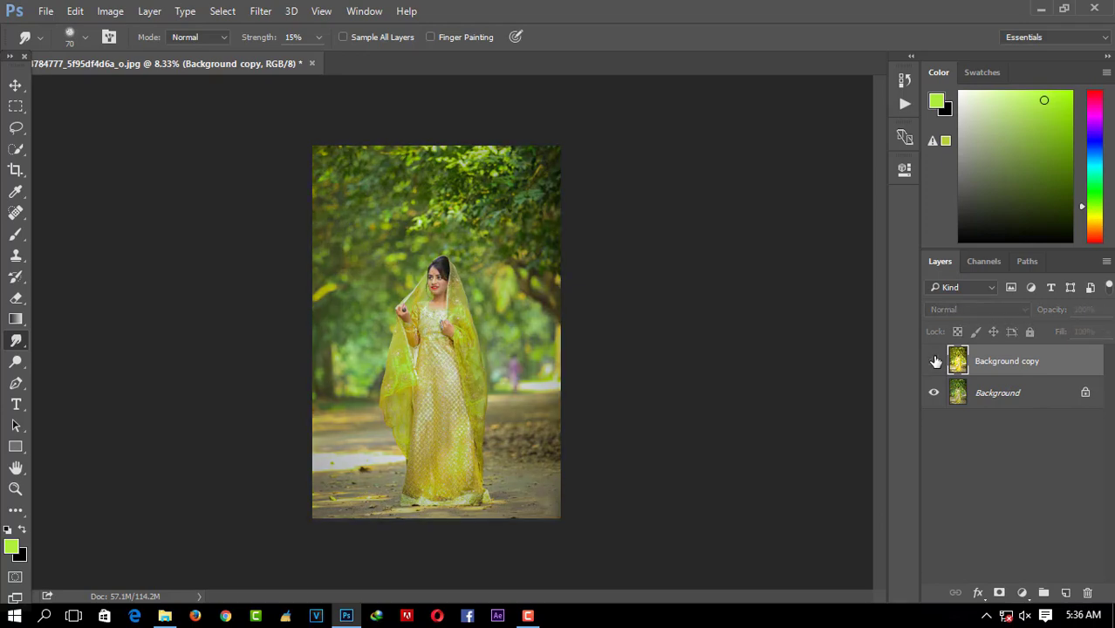
left_click(936, 361)
left_click(935, 362)
left_click(936, 361)
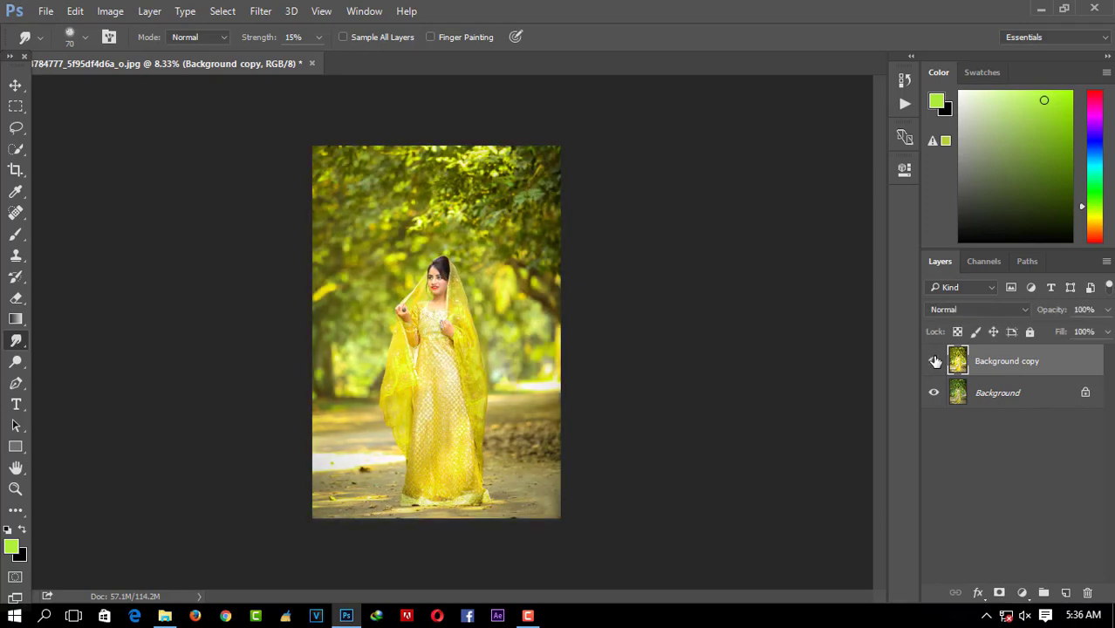
left_click(478, 330)
left_click(551, 441)
left_click(551, 440)
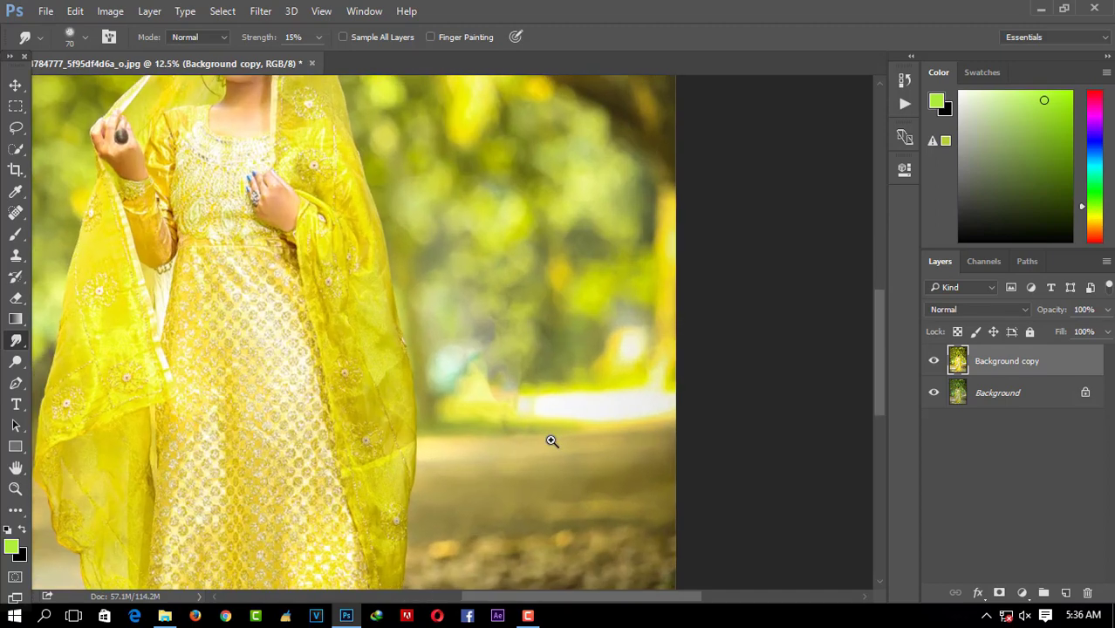
left_click(551, 440)
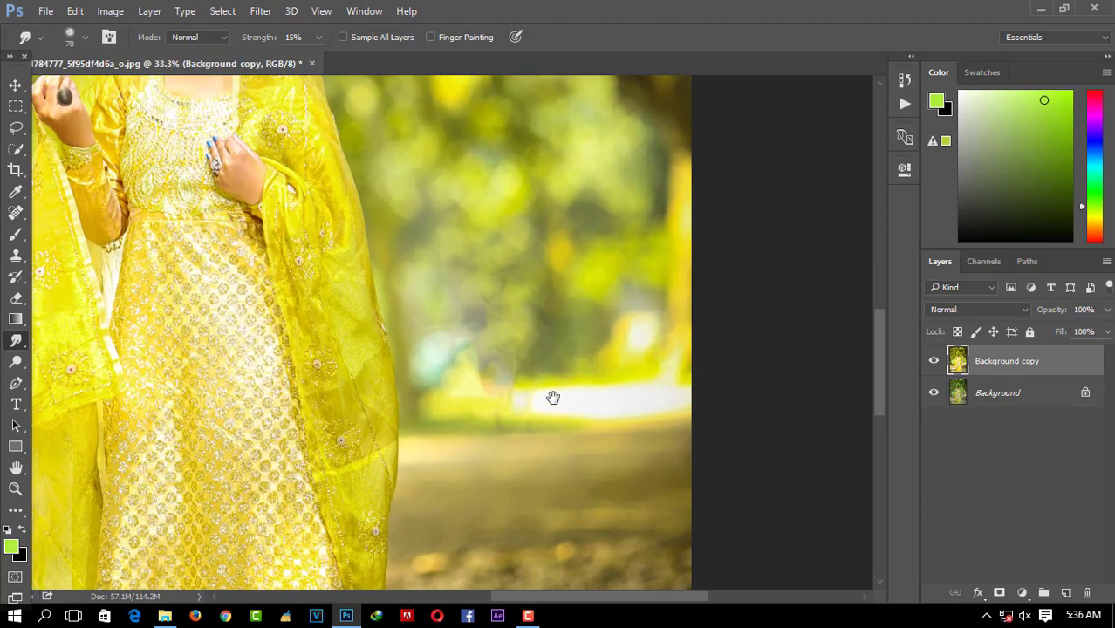
Clone out the teal blob, orange strip and small figure with a 250-size Clone Stamp
left_click(16, 255)
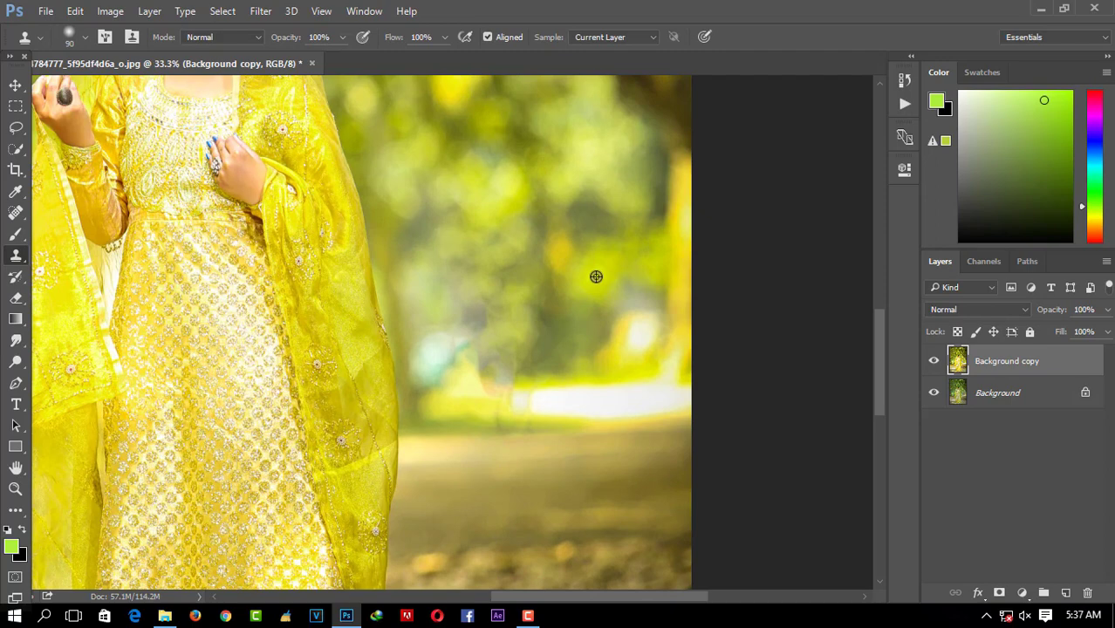
key("bracketright")
key("bracketright")
left_click_drag(485, 327, 424, 361)
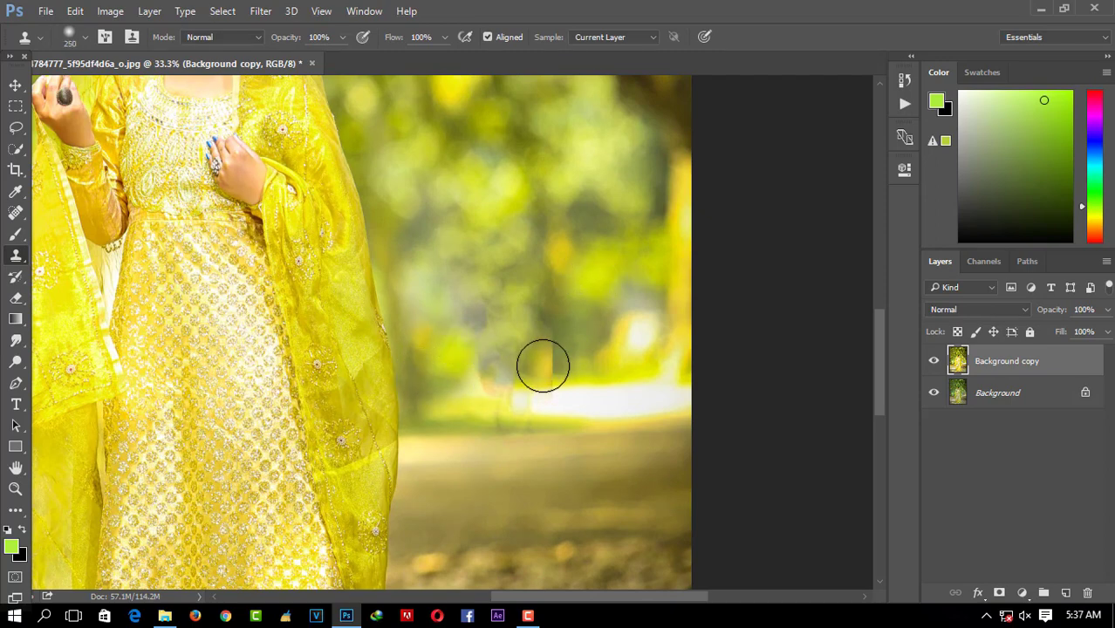
left_click(472, 271, "alt")
left_click_drag(498, 379, 494, 399)
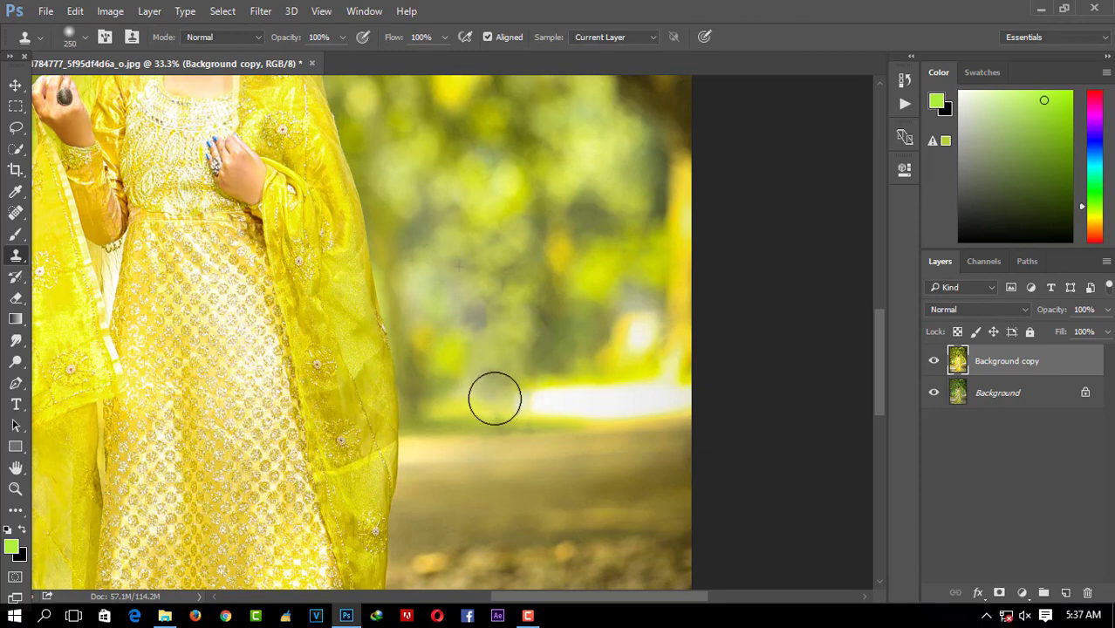
left_click(466, 438, "alt")
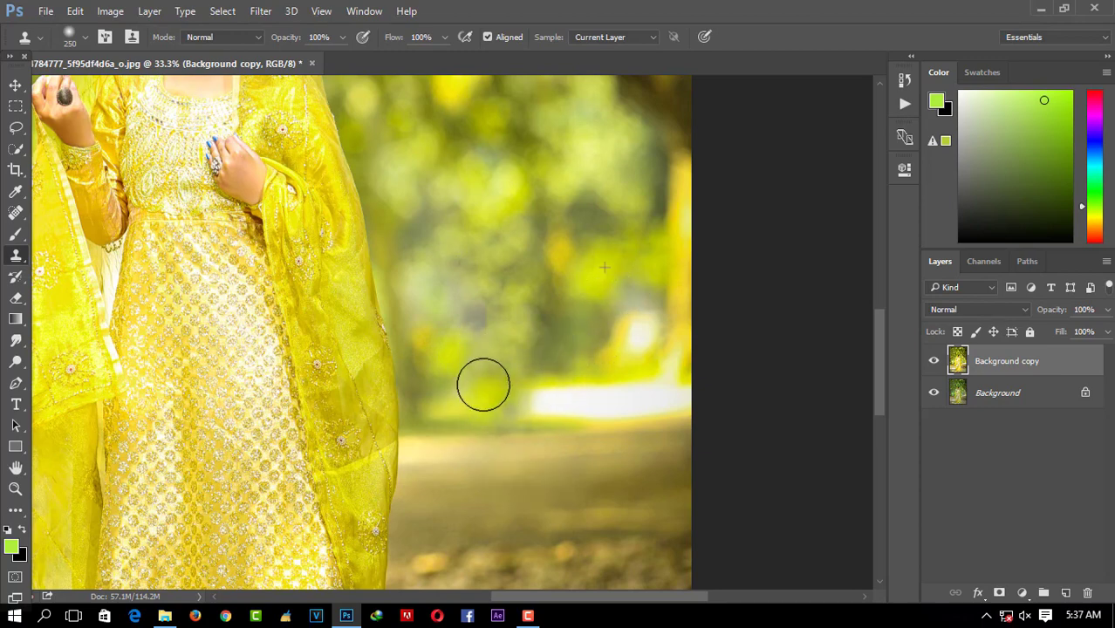
Zoom out until the whole photo fits to check the cloning
left_click(565, 310, "ctrl+alt")
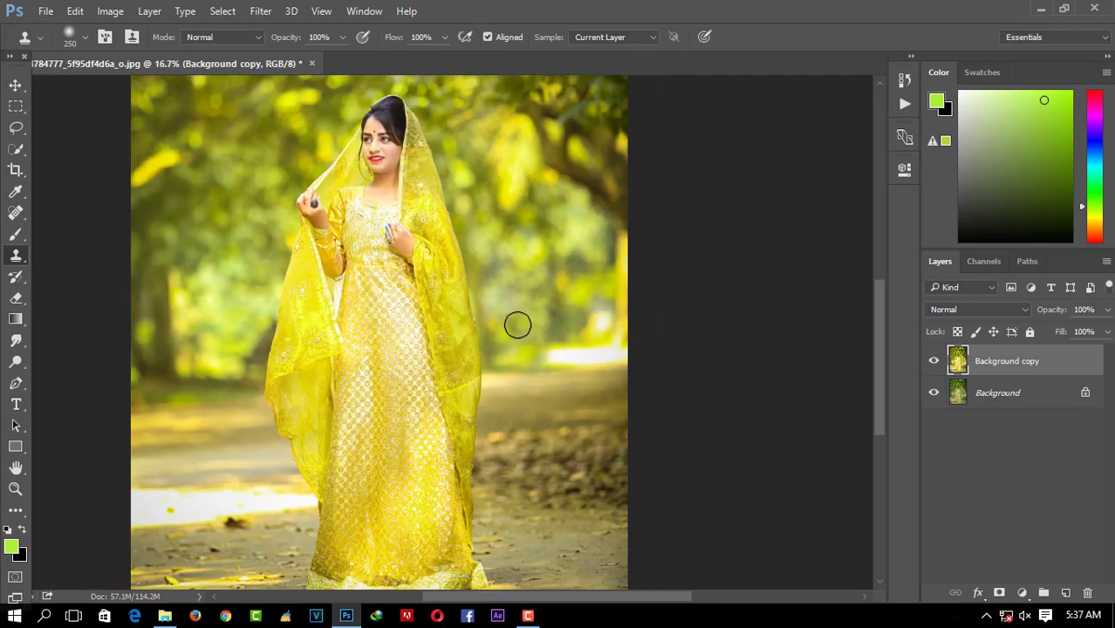
left_click(450, 373, "ctrl+alt")
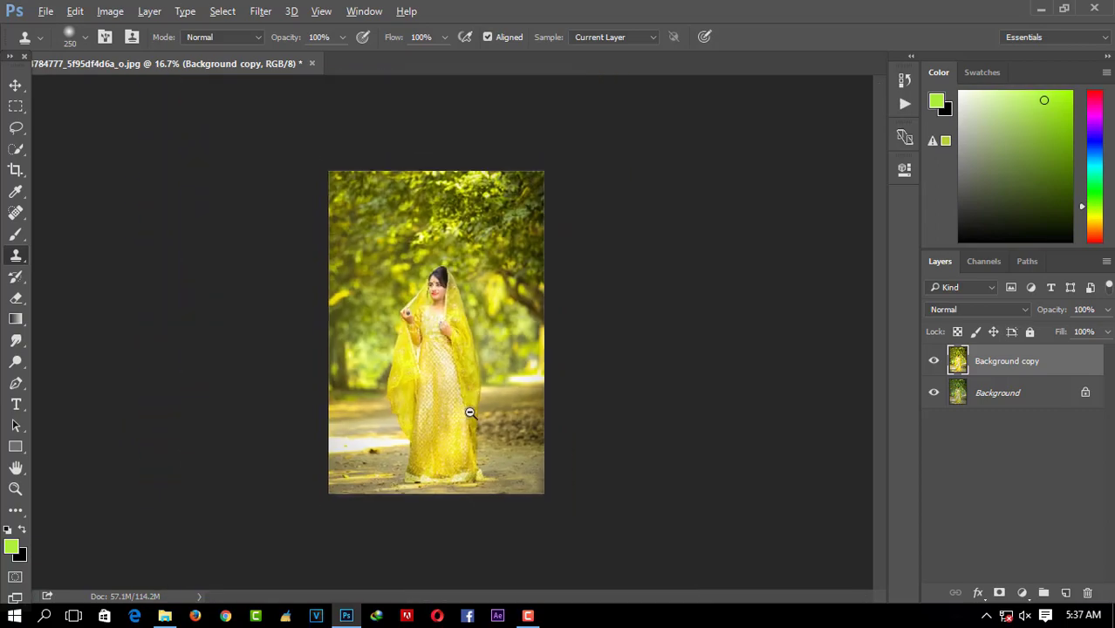
left_click(478, 279, "ctrl")
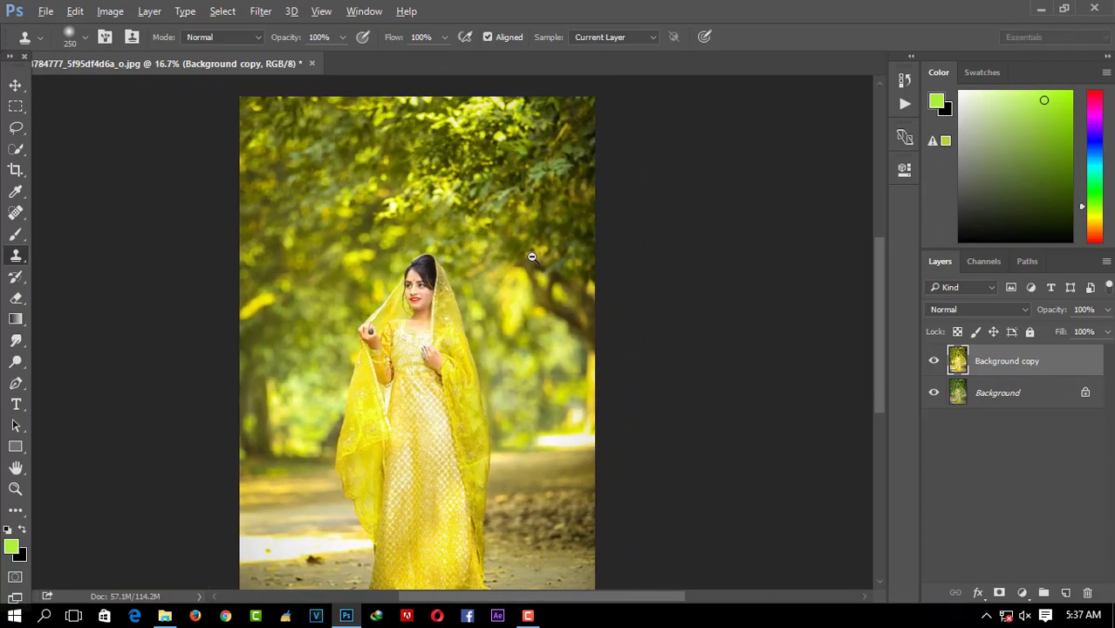
left_click(532, 257, "ctrl+alt")
In the Camera Raw Filter, add a slight vignette with Amount -6 and Midpoint 2
left_click(262, 12)
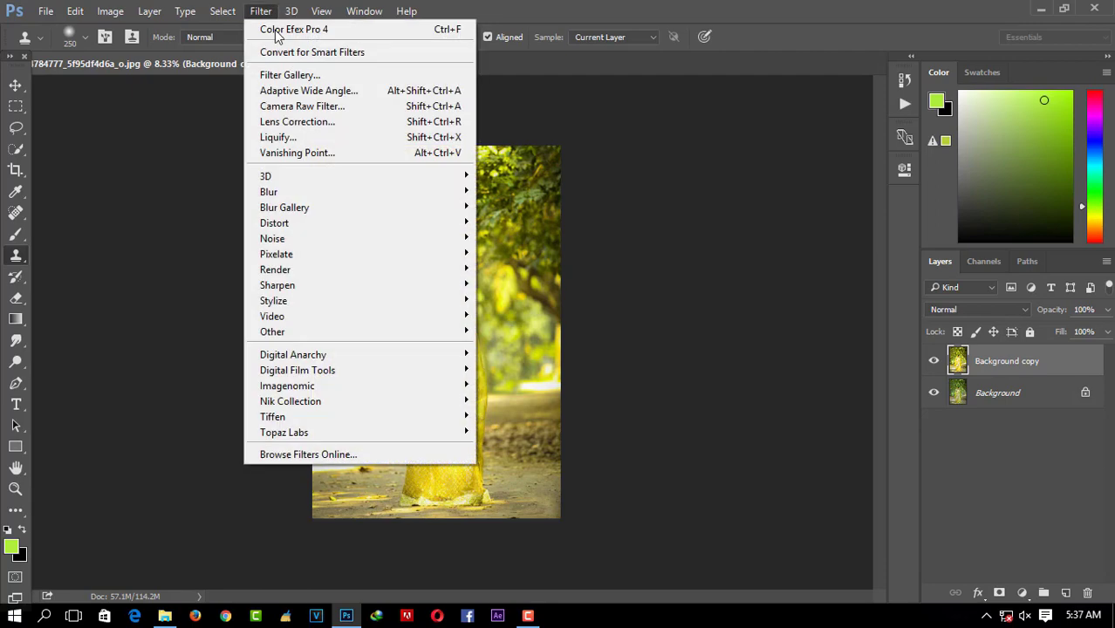
left_click(316, 107)
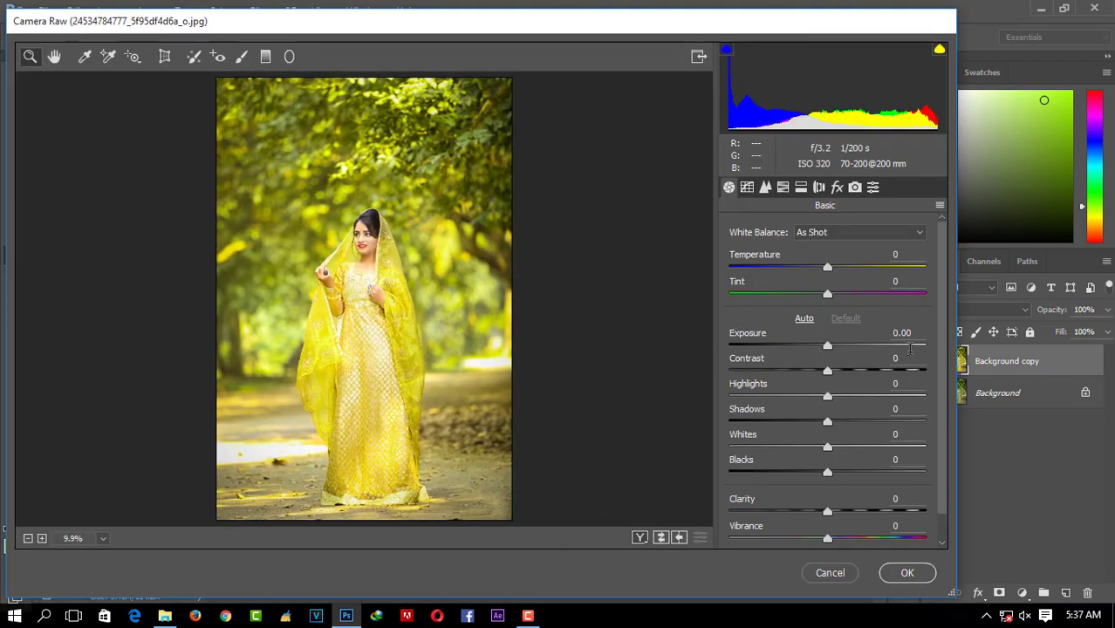
left_click(839, 188)
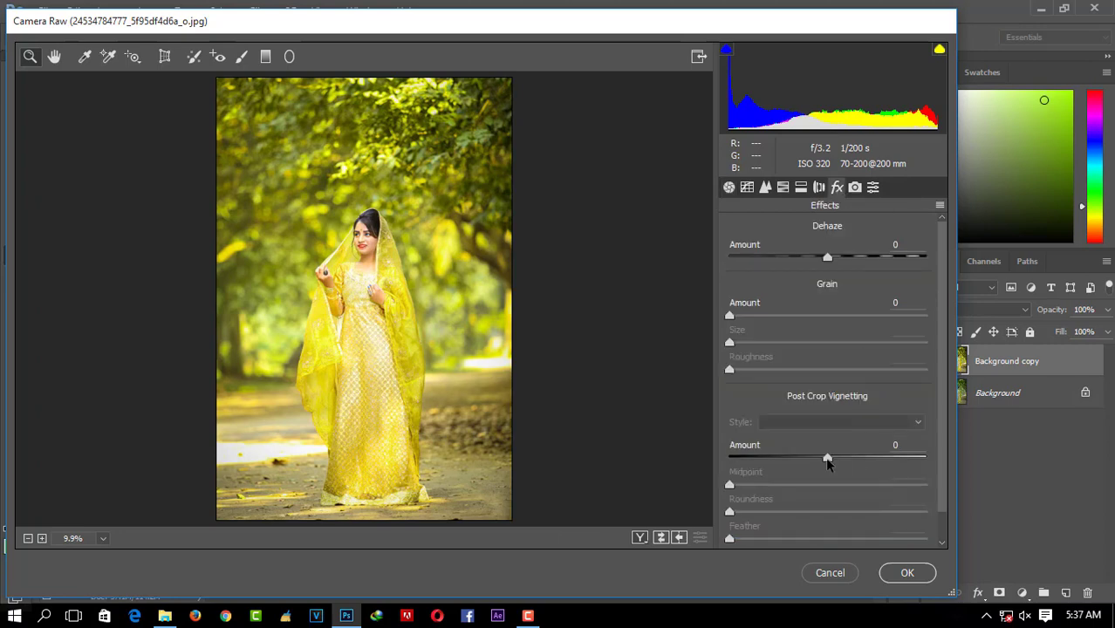
left_click_drag(828, 460, 823, 486)
left_click(733, 485)
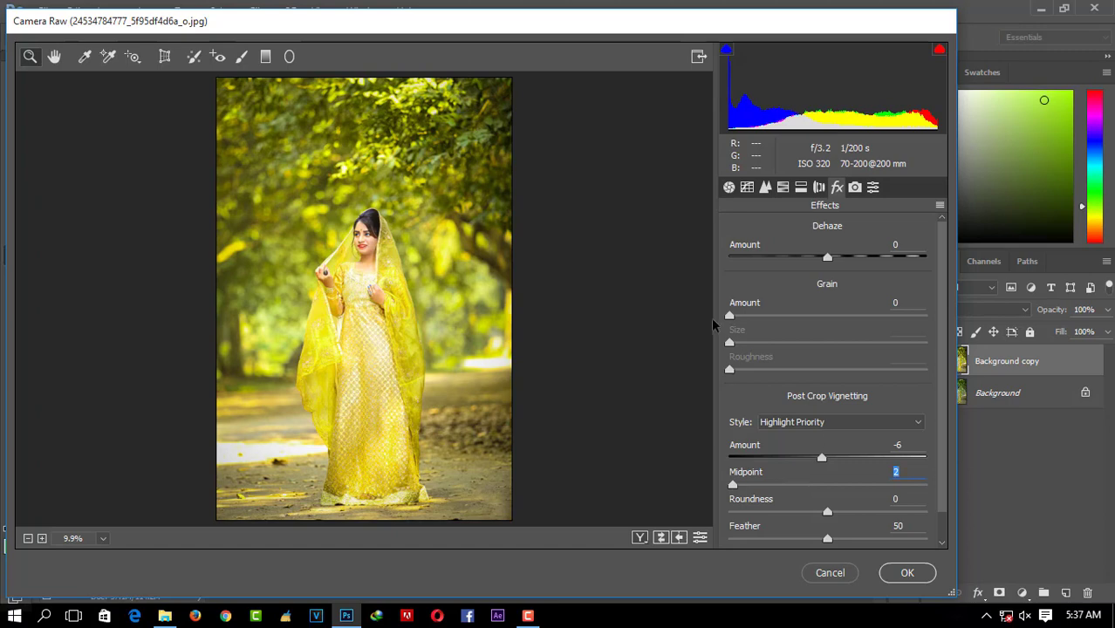
In the HSL panel, boost Yellows saturation to +19, dismissing an unrelated pop-up
left_click(782, 191)
left_click(779, 258)
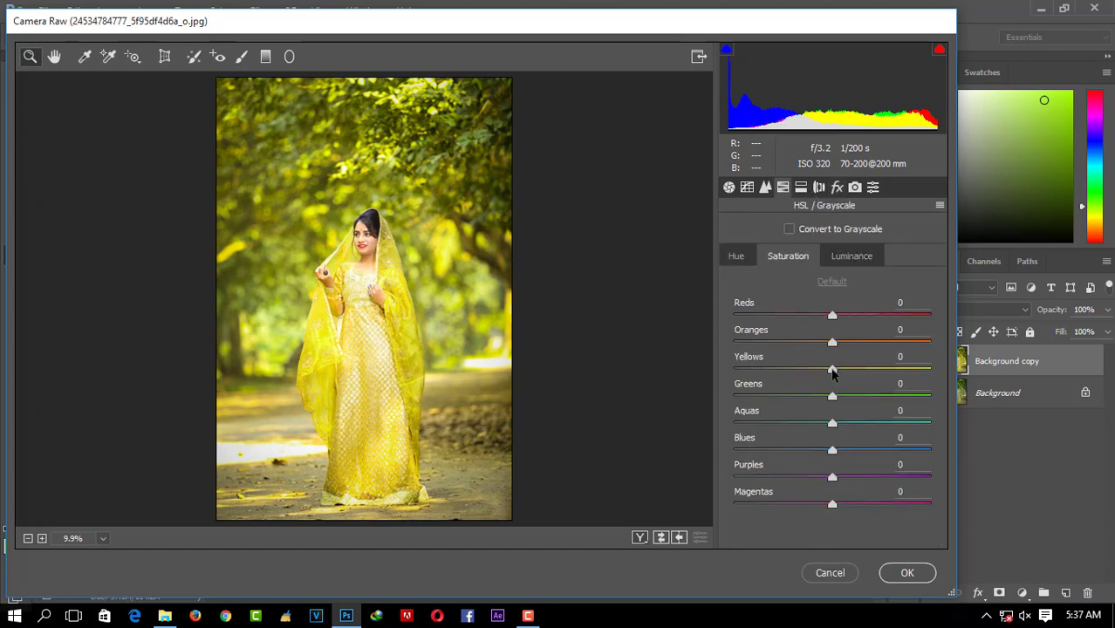
left_click(737, 257)
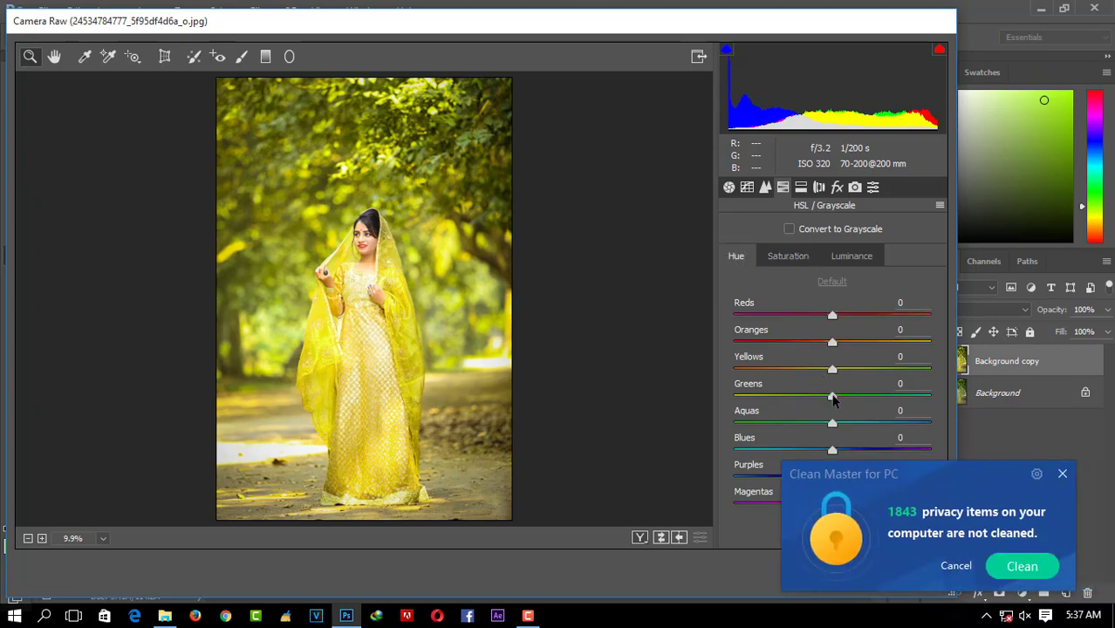
left_click(1084, 474)
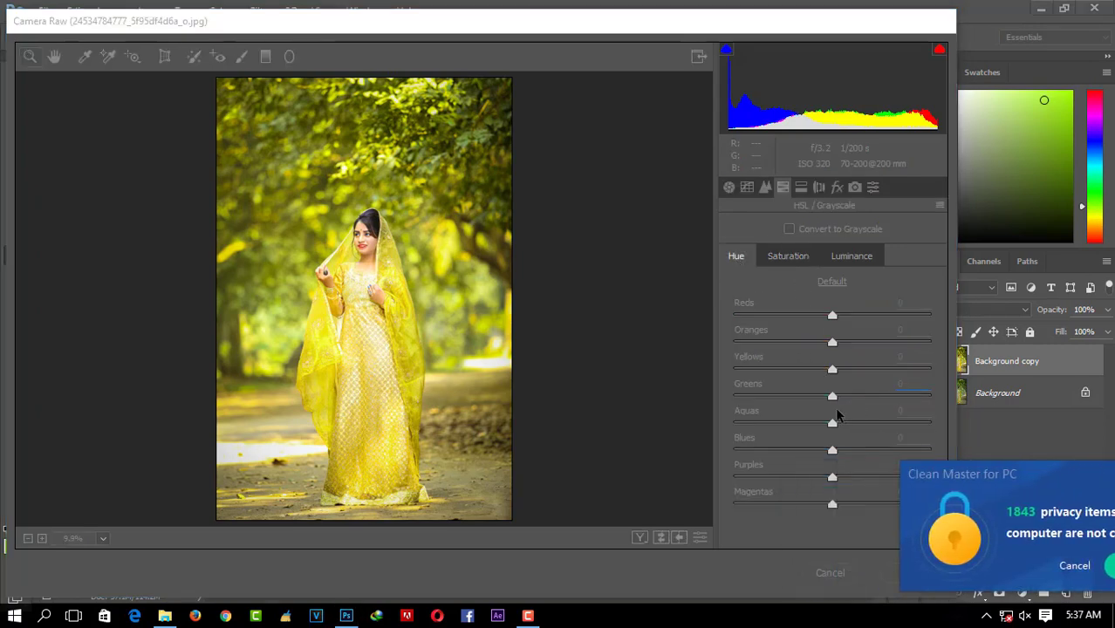
left_click(834, 419)
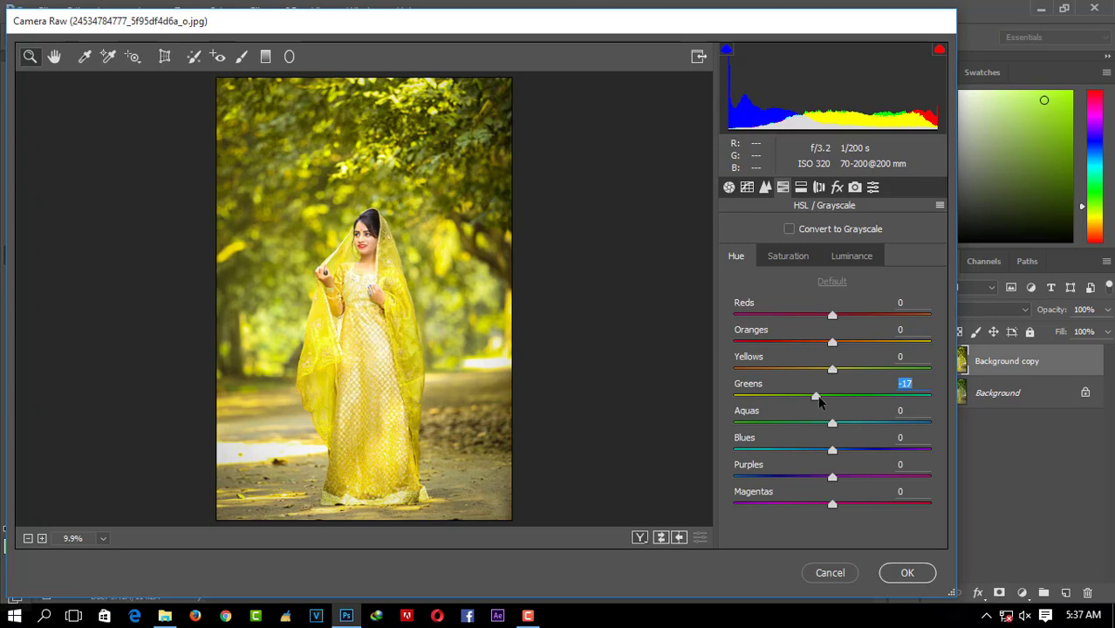
left_click(793, 260)
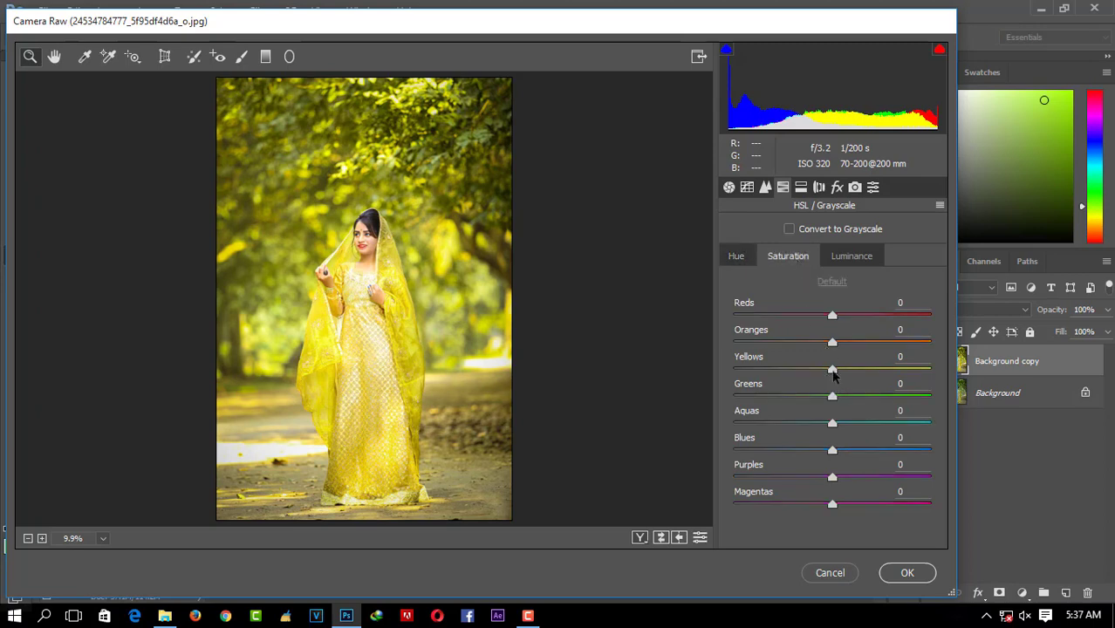
mouse_move(834, 371)
left_mouse_down()
mouse_move(854, 375)
mouse_move(832, 381)
left_mouse_up()
Apply the Camera Raw adjustments and compare the result against the original
left_click(908, 573)
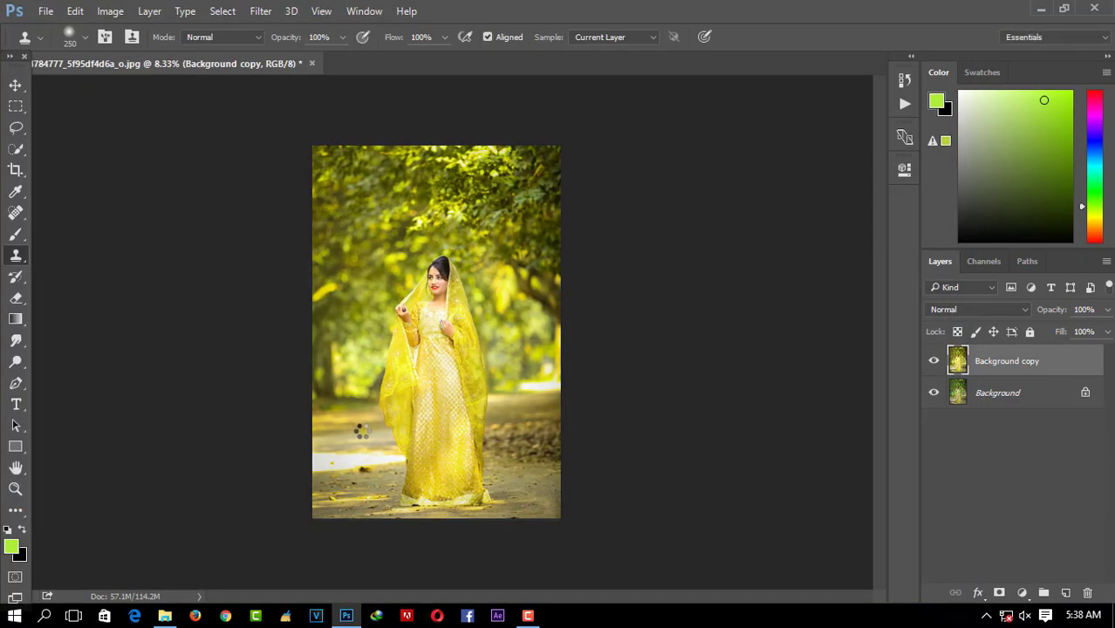
left_click(934, 363)
left_click(934, 364)
scroll(555, 266, "up", 2)
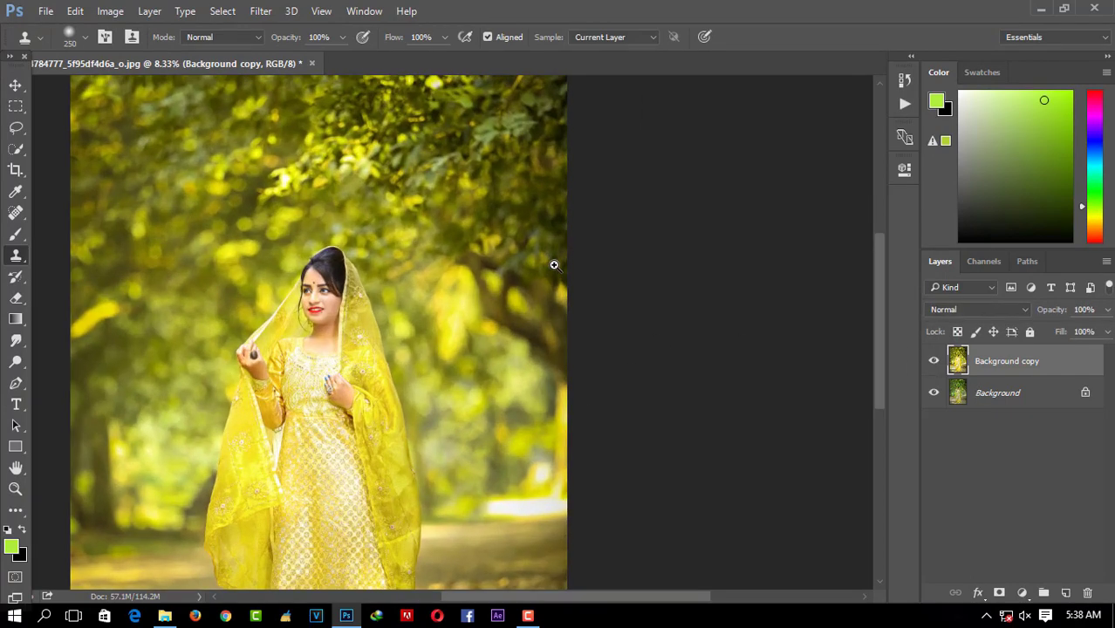
scroll(410, 371, "up", 1)
left_click_drag(410, 371, 490, 358)
left_click_drag(562, 360, 711, 371)
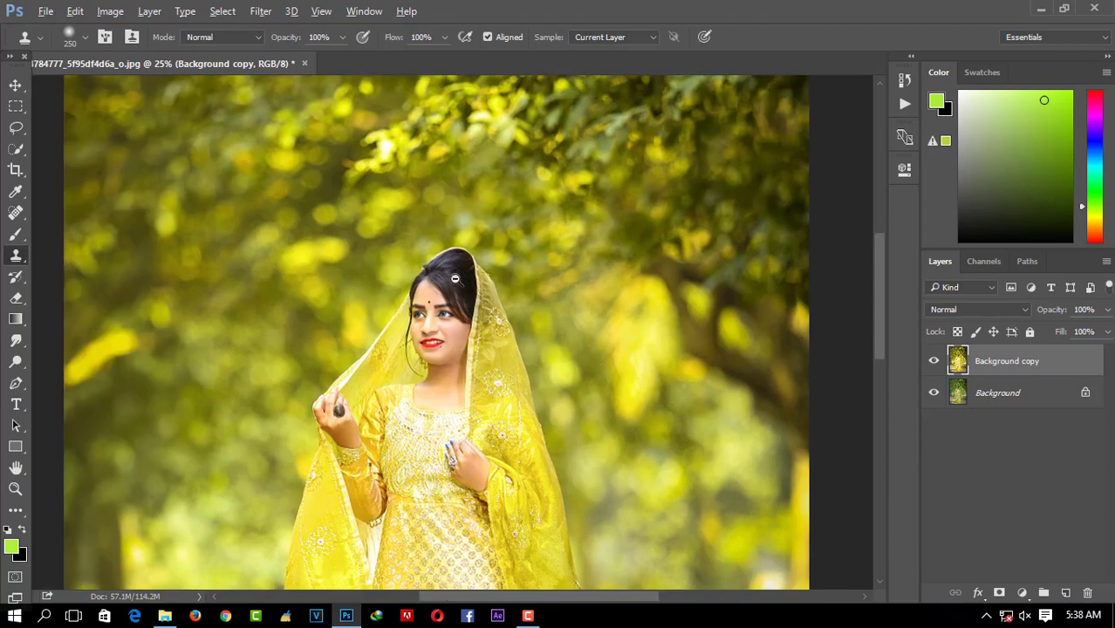
scroll(710, 371, "down", 1)
scroll(711, 371, "down", 1)
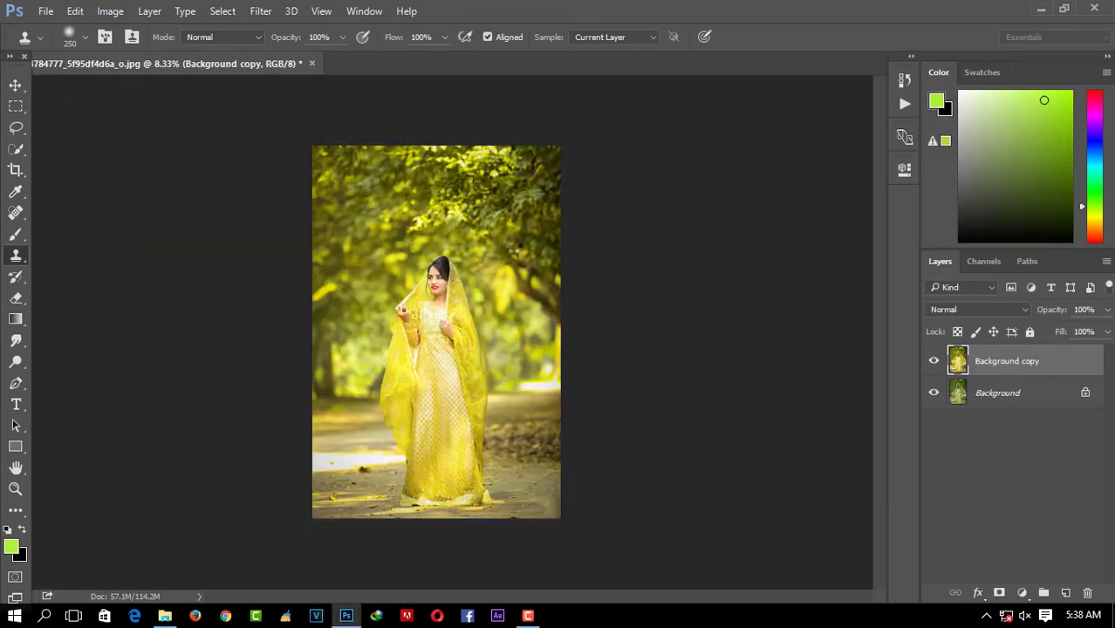
Drag lo.png from File Explorer's LOGO folder onto the Photoshop canvas
mouse_move(521, 249)
left_mouse_down()
mouse_move(482, 334)
mouse_move(448, 360)
mouse_move(543, 511)
left_mouse_up()
Scale the logo to about 162%, place it bottom-right, commit, and merge it down
mouse_move(511, 469)
left_mouse_down()
mouse_move(500, 438)
mouse_move(493, 473)
mouse_move(479, 415)
left_mouse_up()
left_click_drag(528, 469, 544, 489)
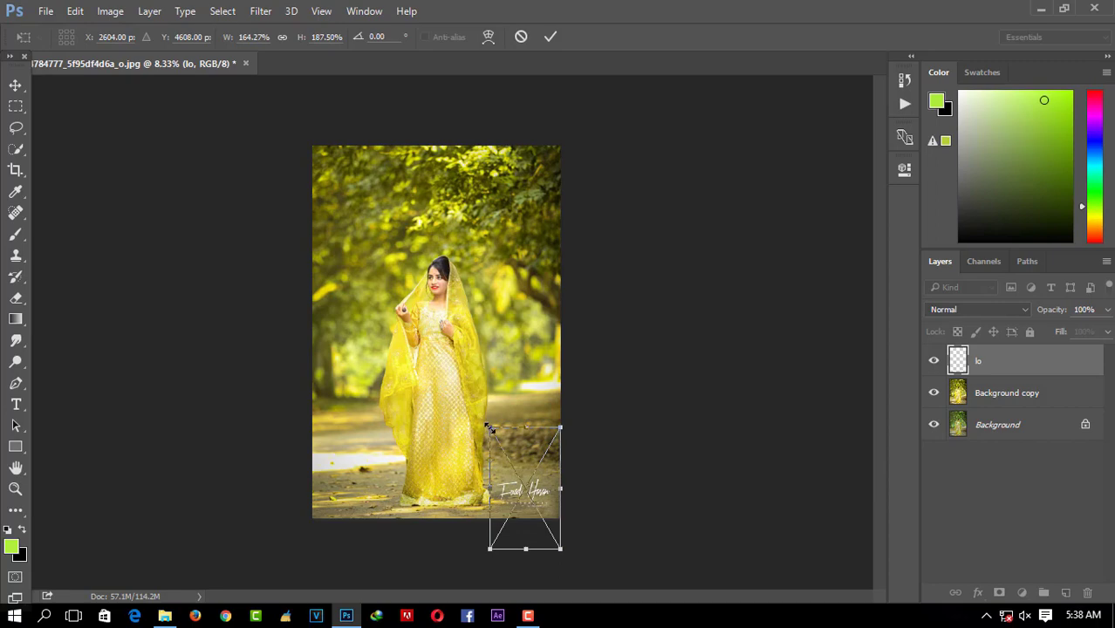
left_click_drag(490, 427, 495, 432)
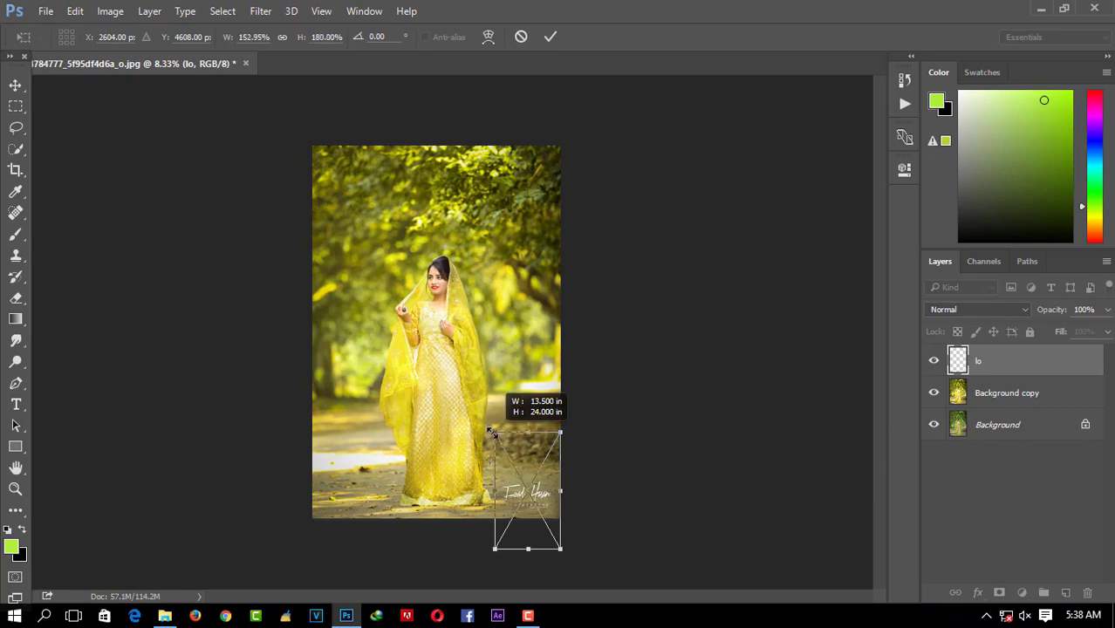
key("s")
left_click(550, 39)
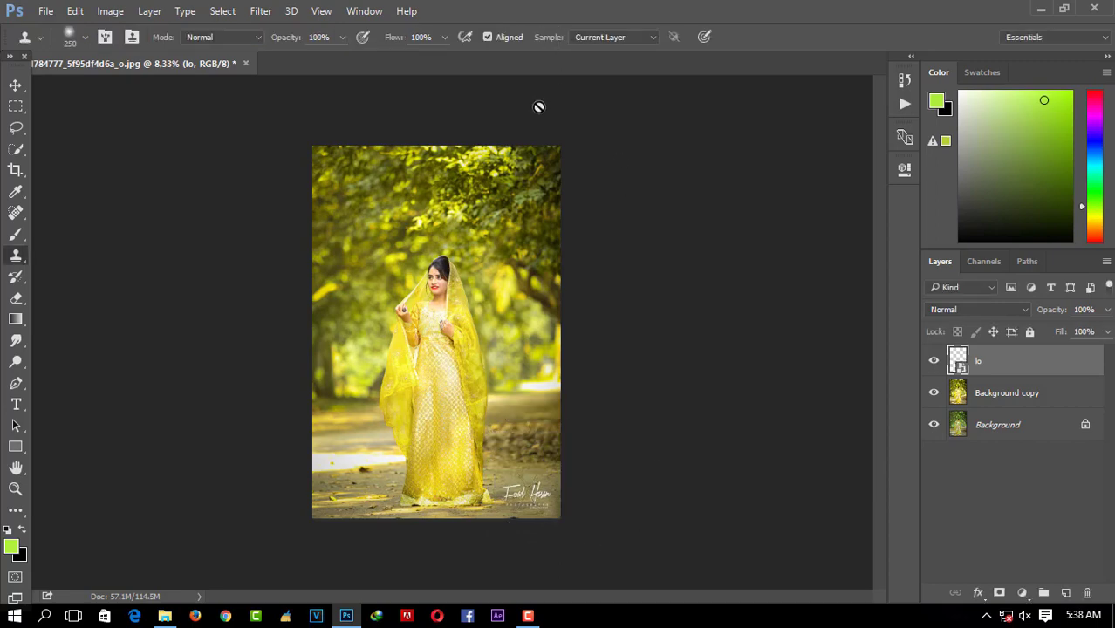
right_click(991, 364)
left_click(715, 577)
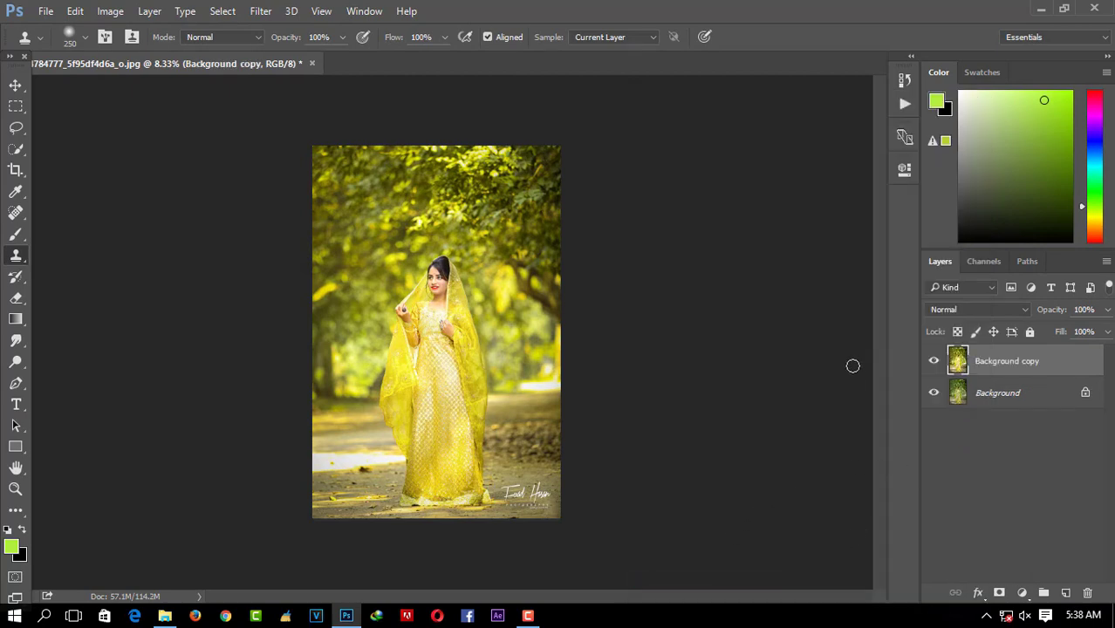
Toggle the edited layer's visibility to compare before and after
left_click(934, 363)
left_click(935, 363)
left_click(935, 363)
left_click(935, 363)
left_click(935, 363)
left_click(935, 363)
Save the portrait to the Desktop as a JPEG at Maximum quality 12
left_click(43, 12)
left_click(97, 188)
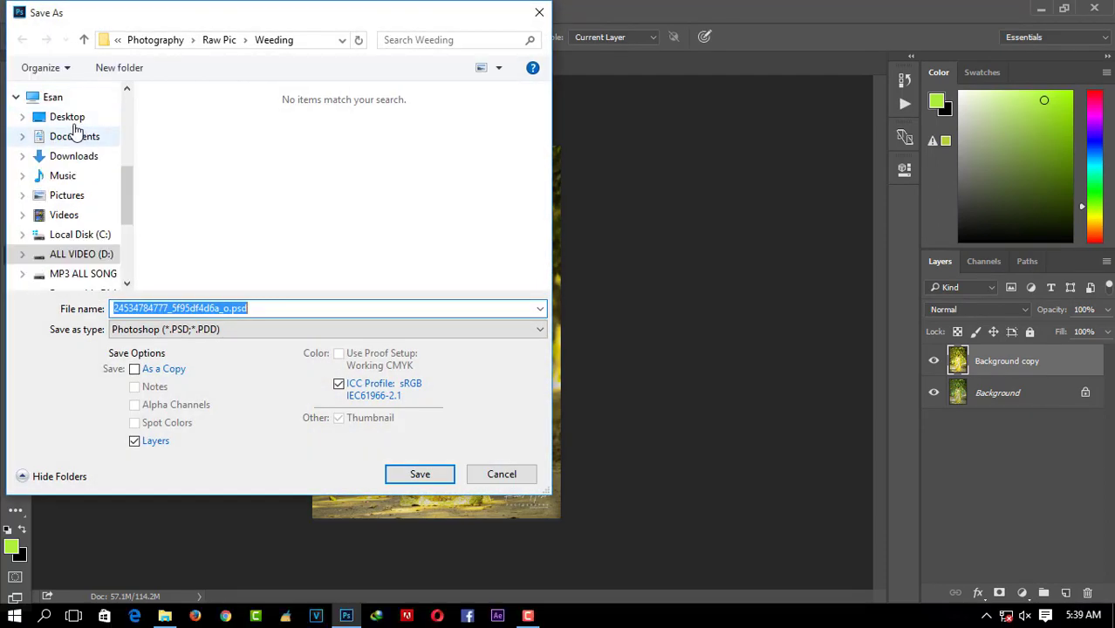
left_click(88, 115)
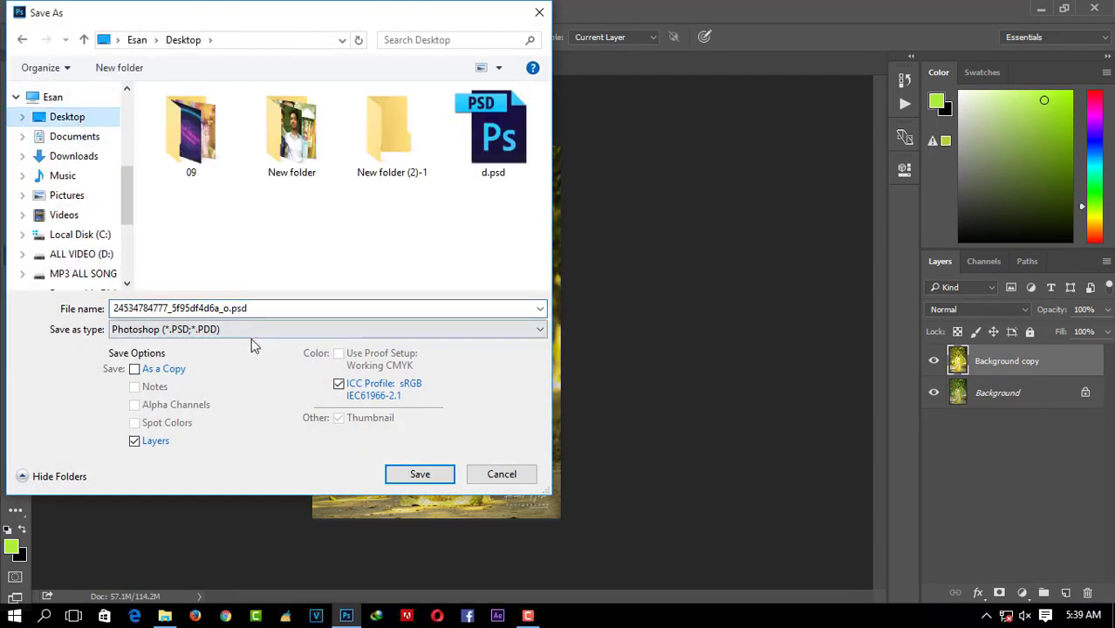
left_click(253, 332)
left_click(237, 456)
key("Return")
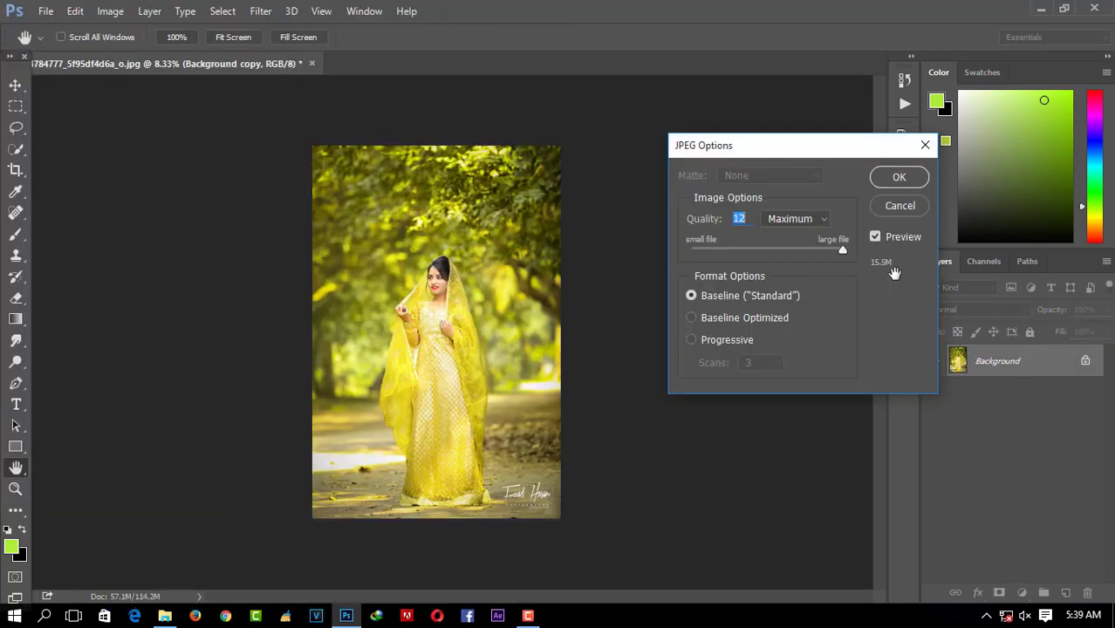
left_click(899, 178)
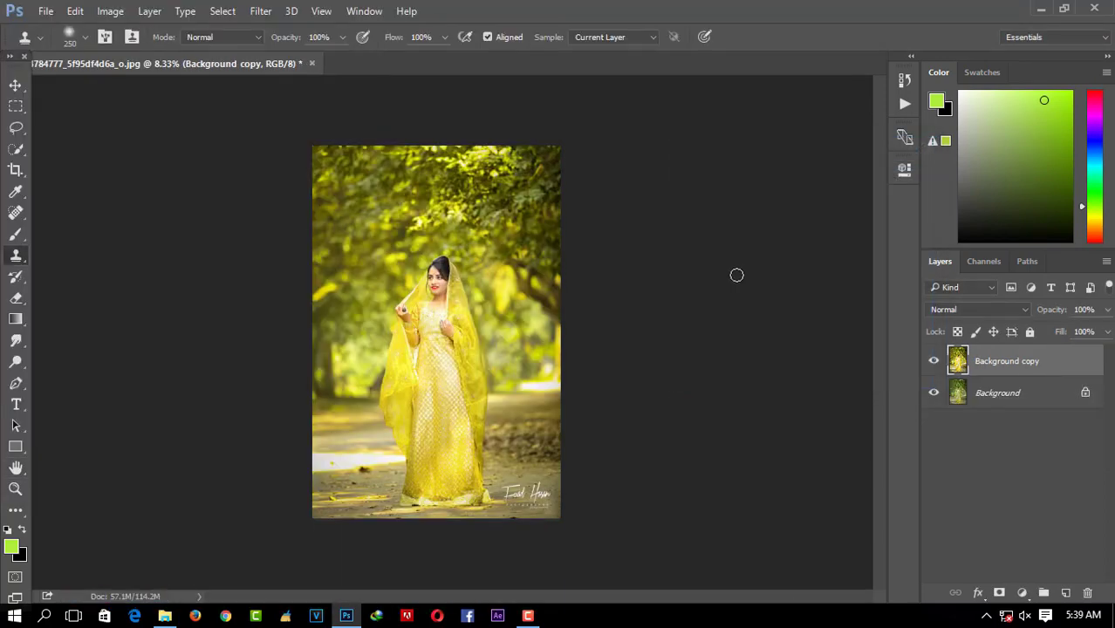